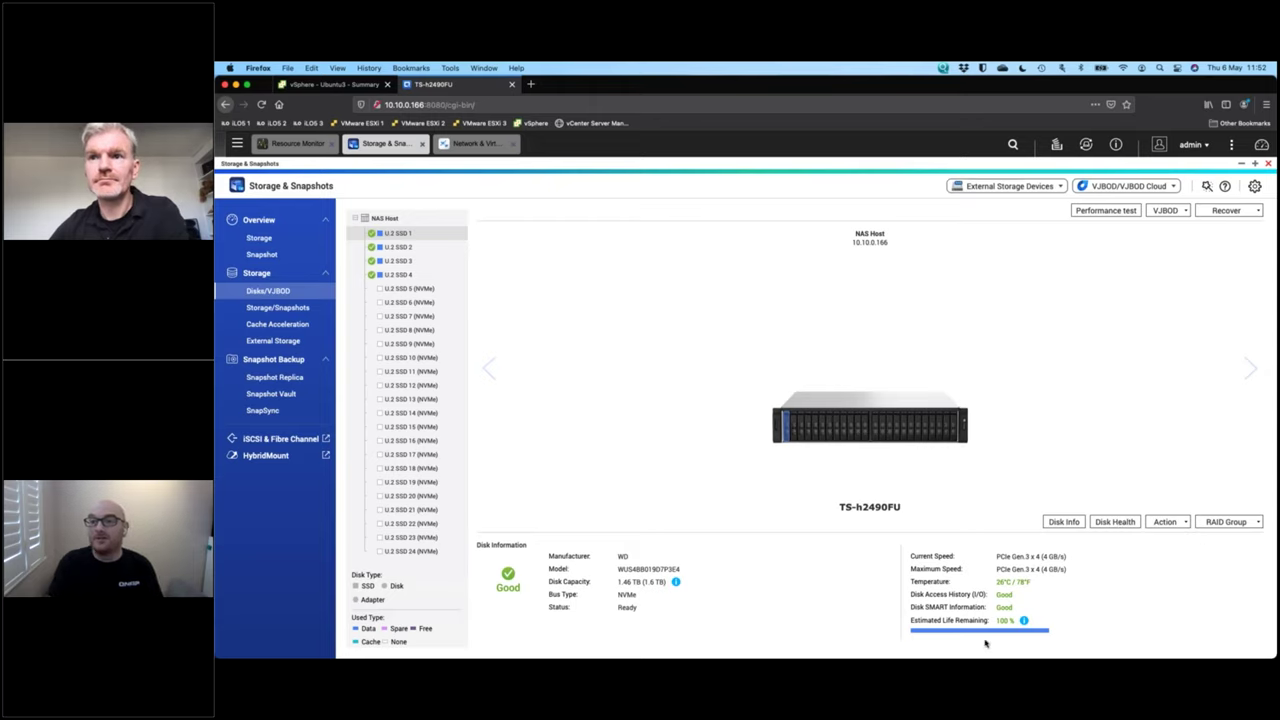
Review the disk information and the disk health summary of U.2 SSD 1, closing each dialog after viewing
click(1065, 523)
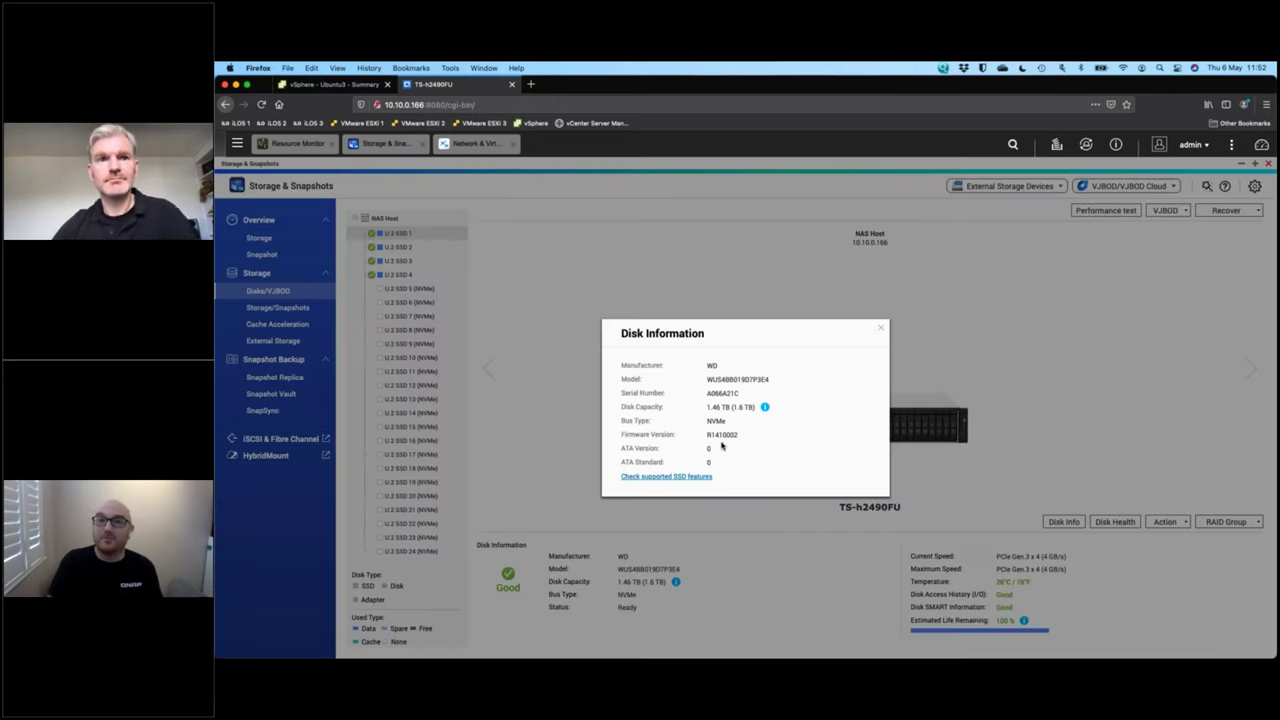
click(875, 332)
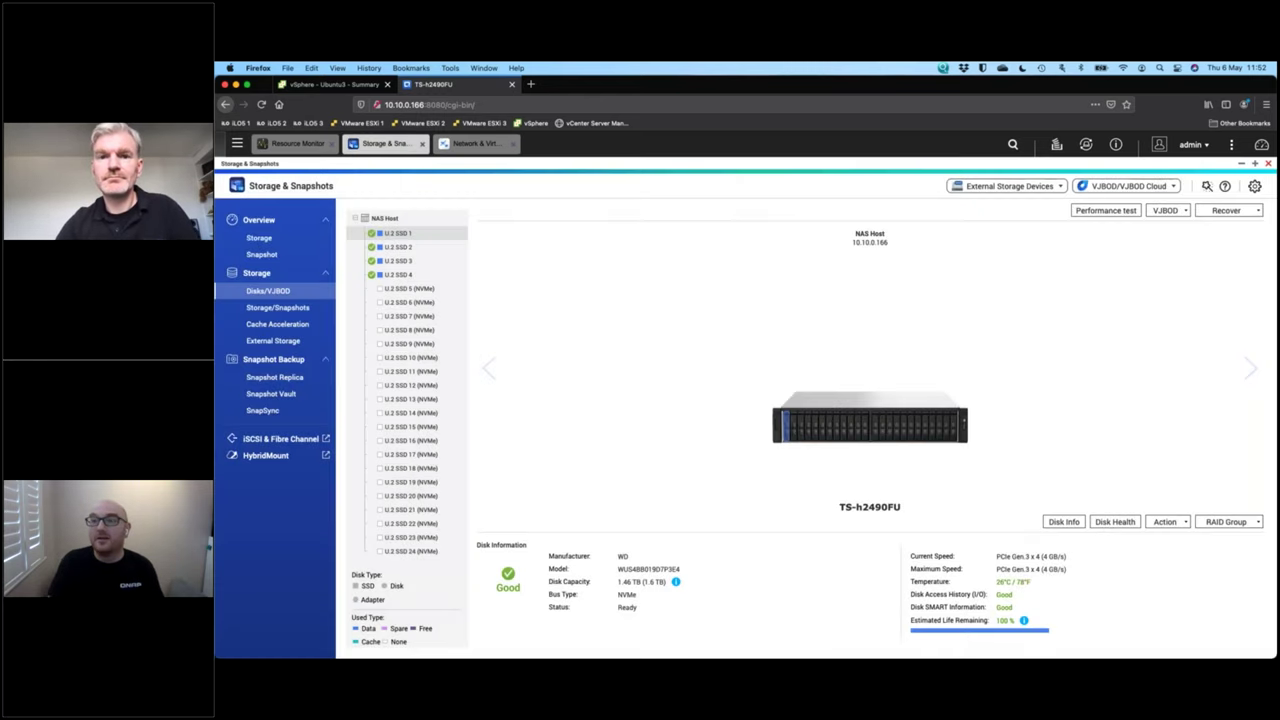
click(1114, 521)
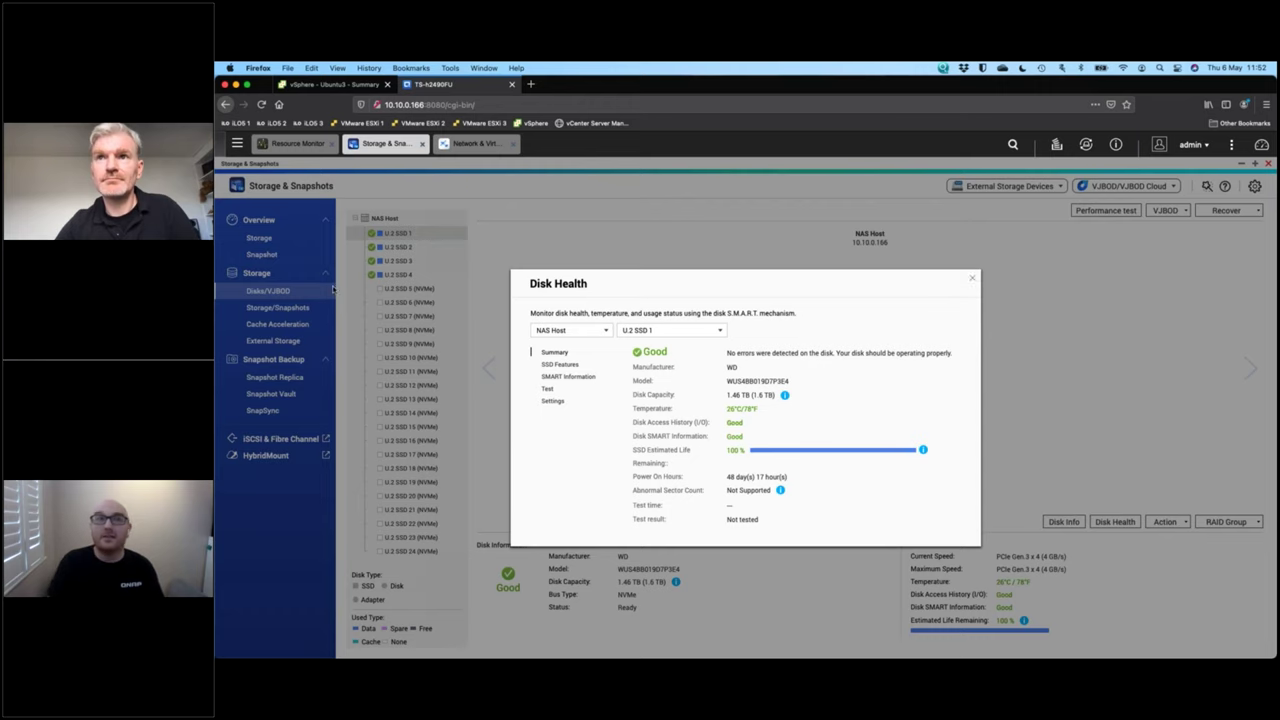
click(974, 281)
Open the management window of Storage Pool 1, enlarge it and examine its RAID groups and member disks
click(280, 308)
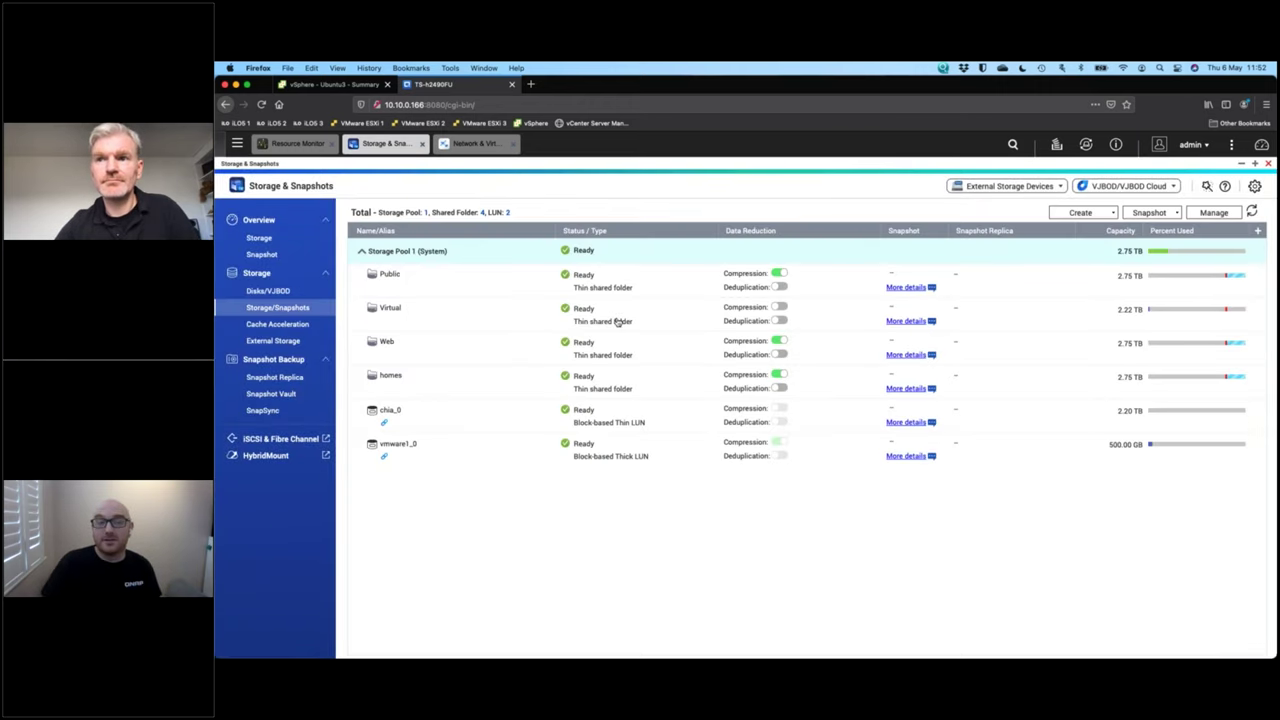
right_click(647, 260)
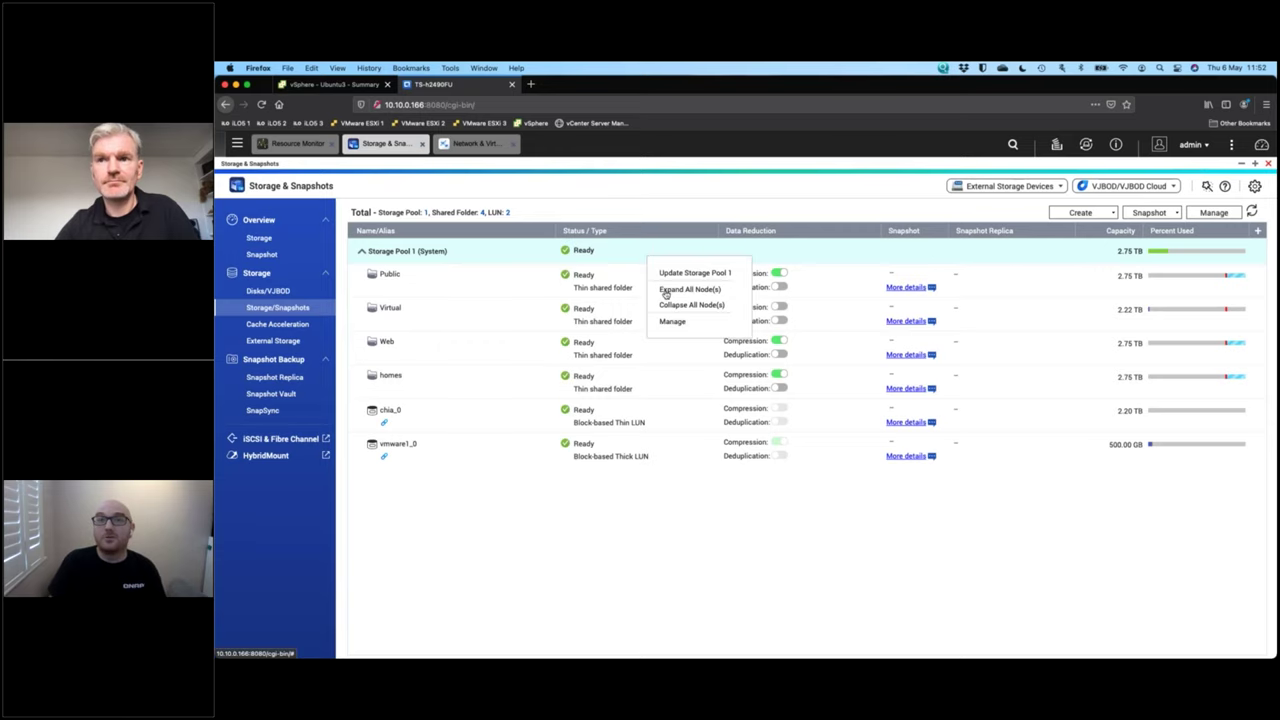
click(671, 322)
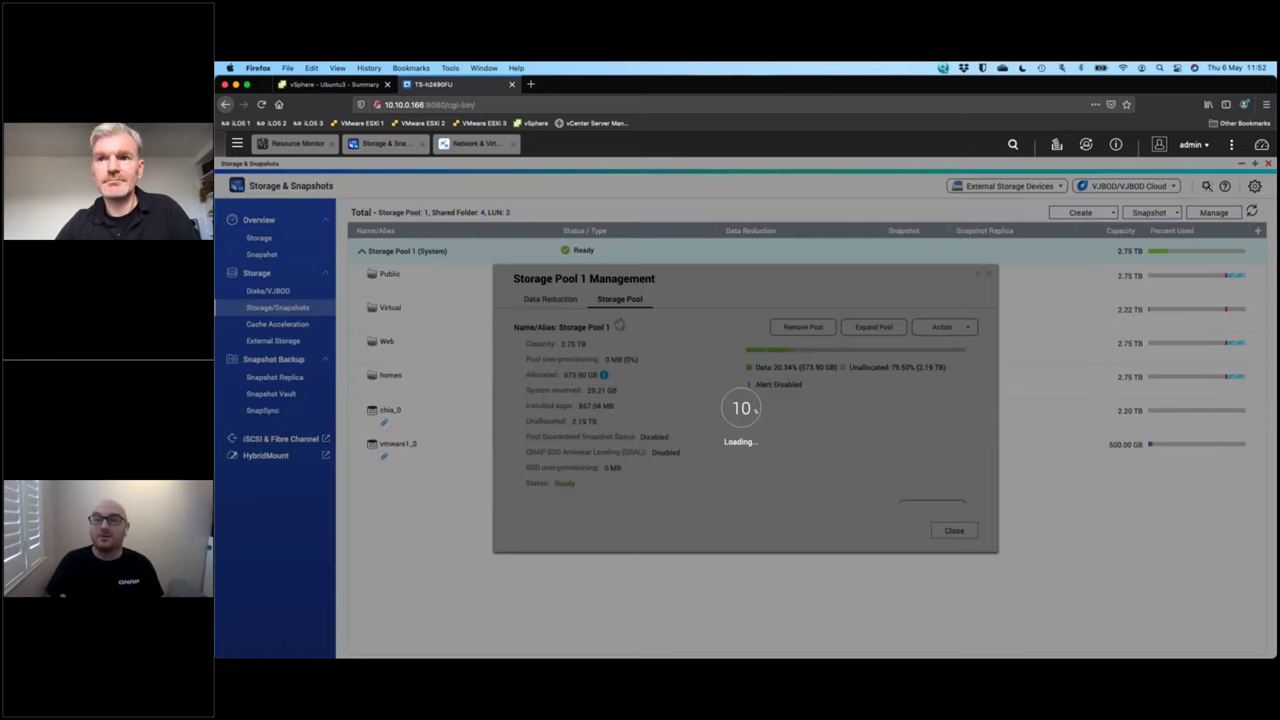
scroll(789, 442, down, 2)
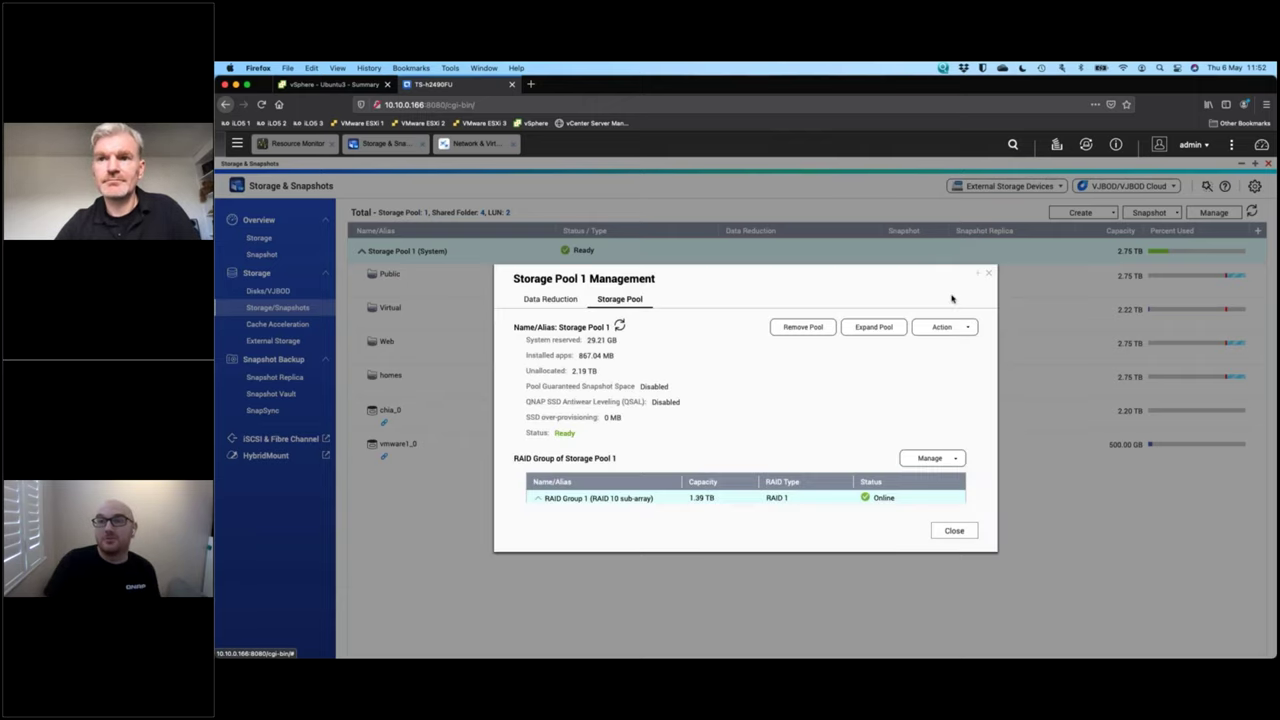
click(979, 272)
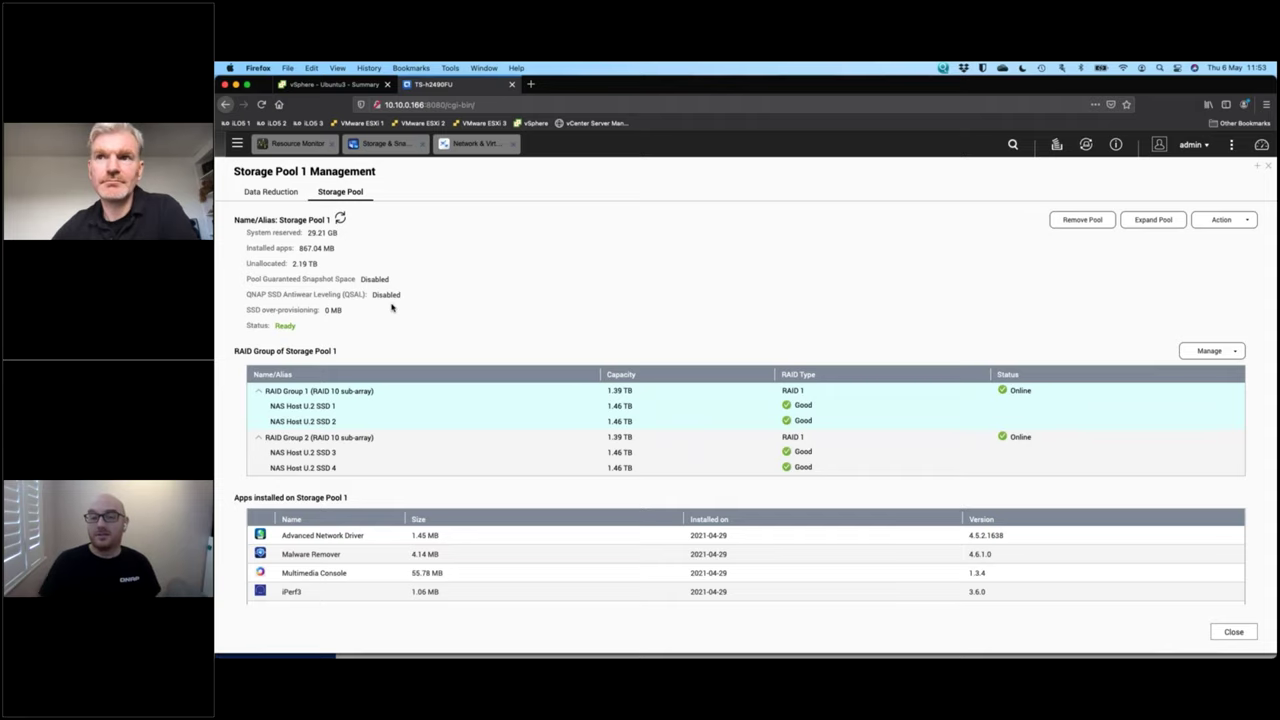
Examine the pool over-provisioning configuration of Storage Pool 1 and leave it without applying changes
click(1222, 228)
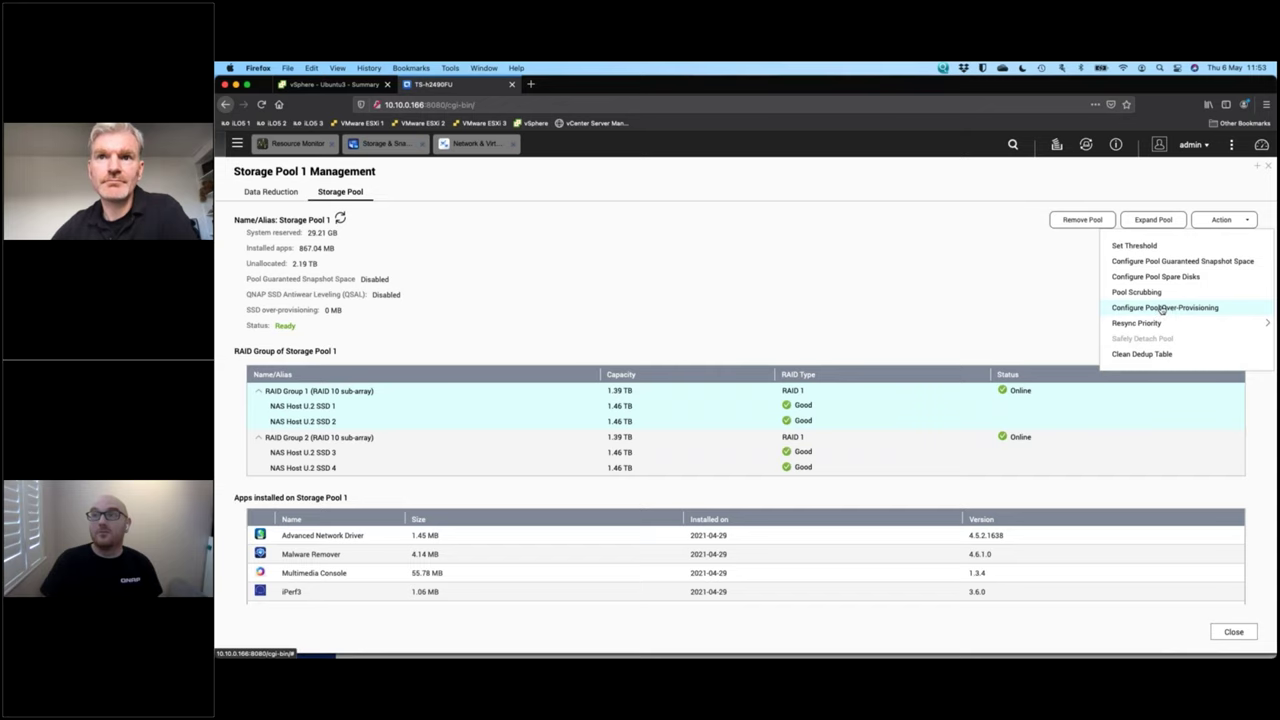
click(1163, 309)
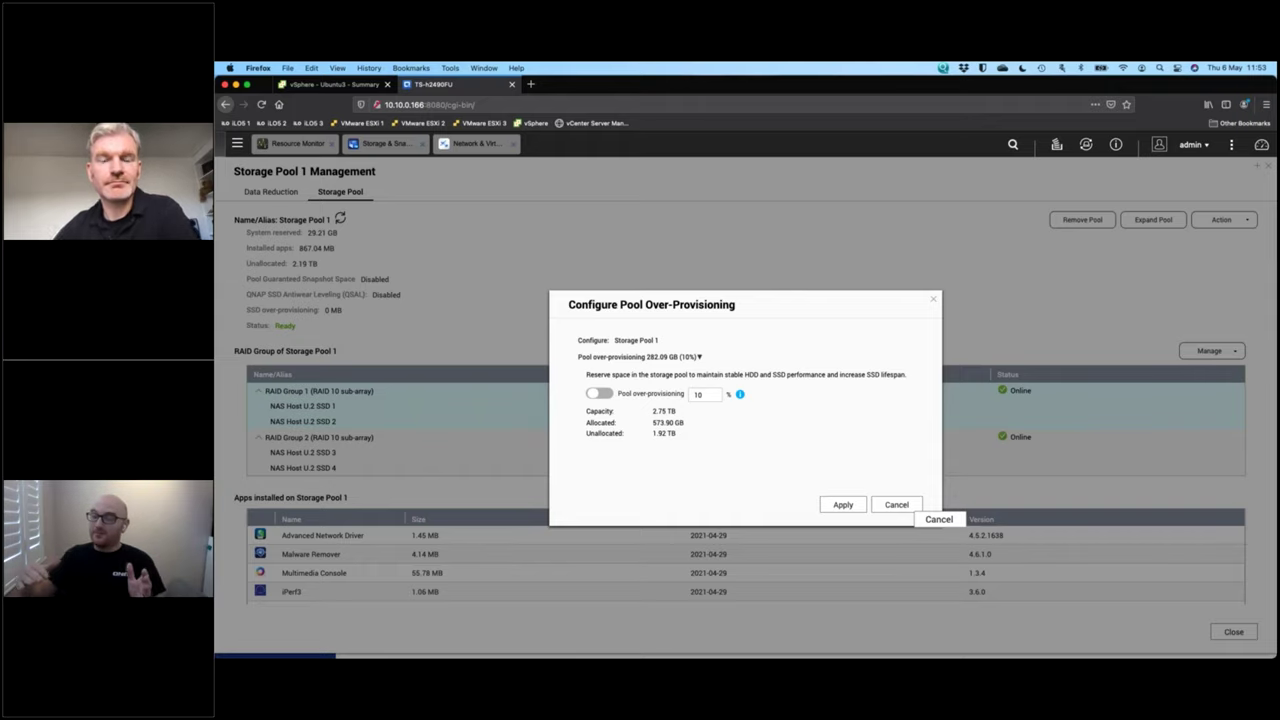
click(896, 504)
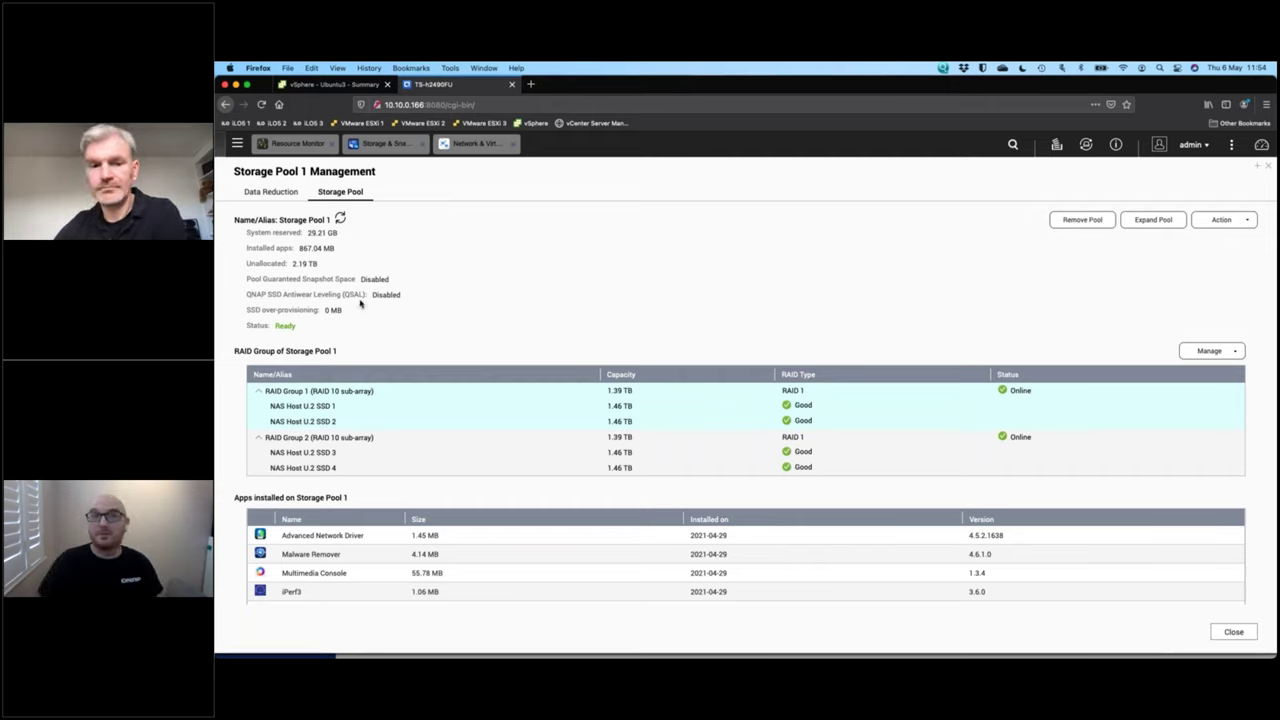
Examine the NAS network adapters in Network & Virtual Switch and compare them with the Ubuntu3 IP addresses in vSphere
click(472, 143)
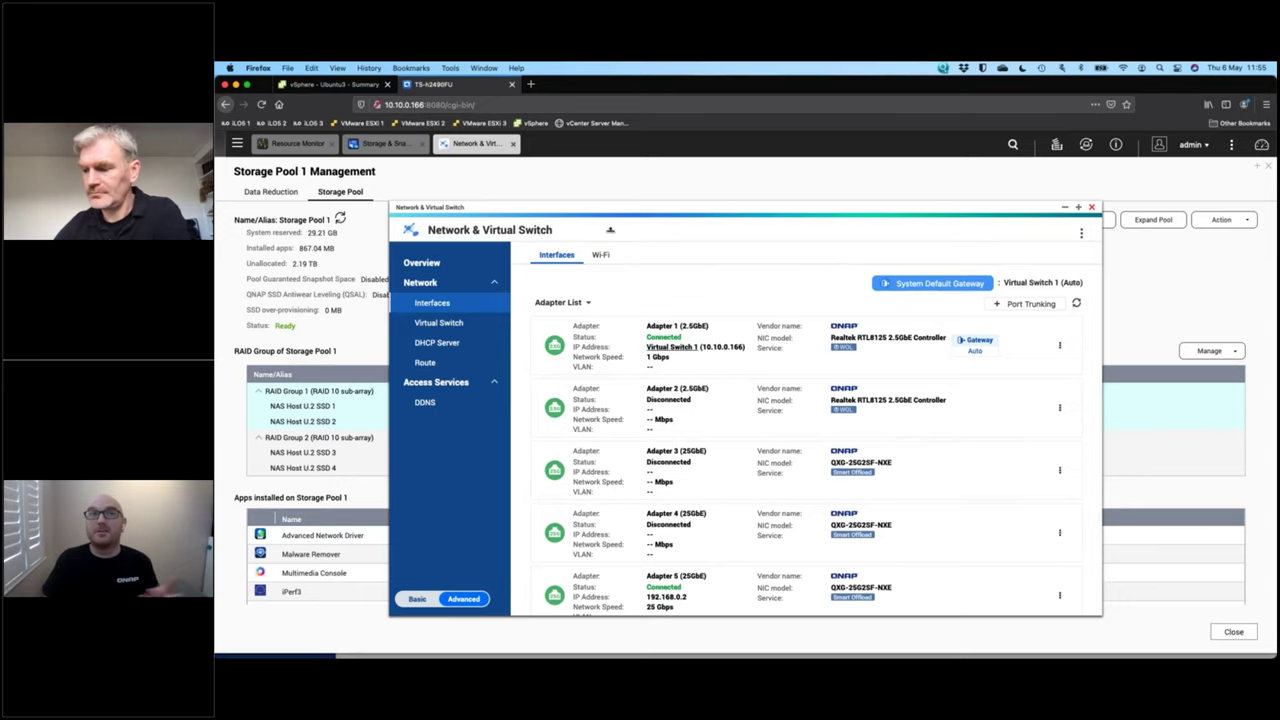
scroll(720, 390, down, 1)
scroll(690, 500, down, 2)
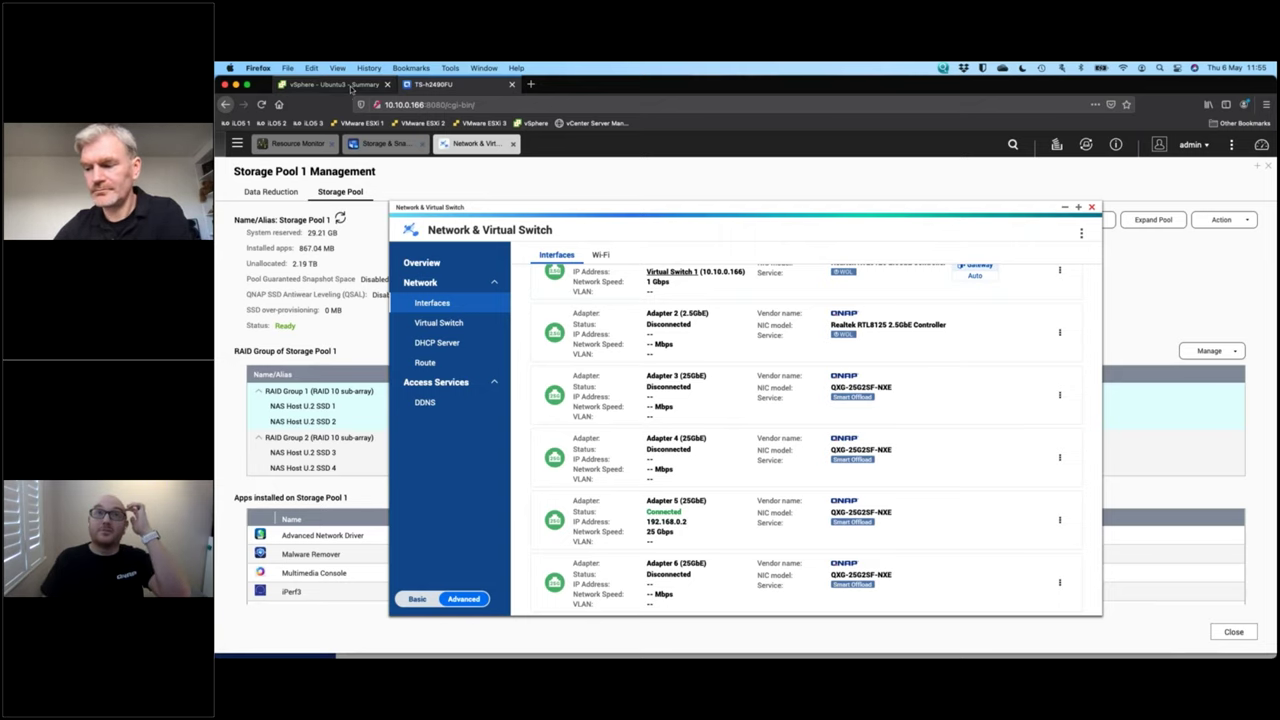
click(351, 88)
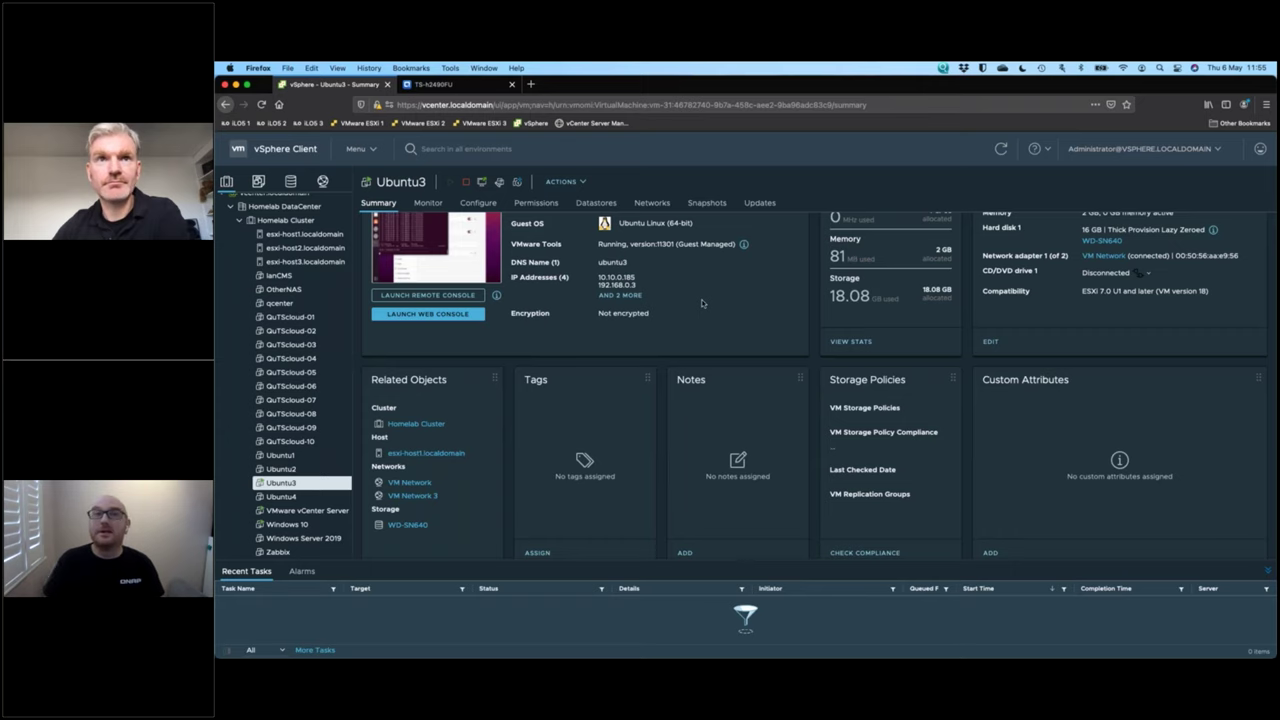
click(463, 87)
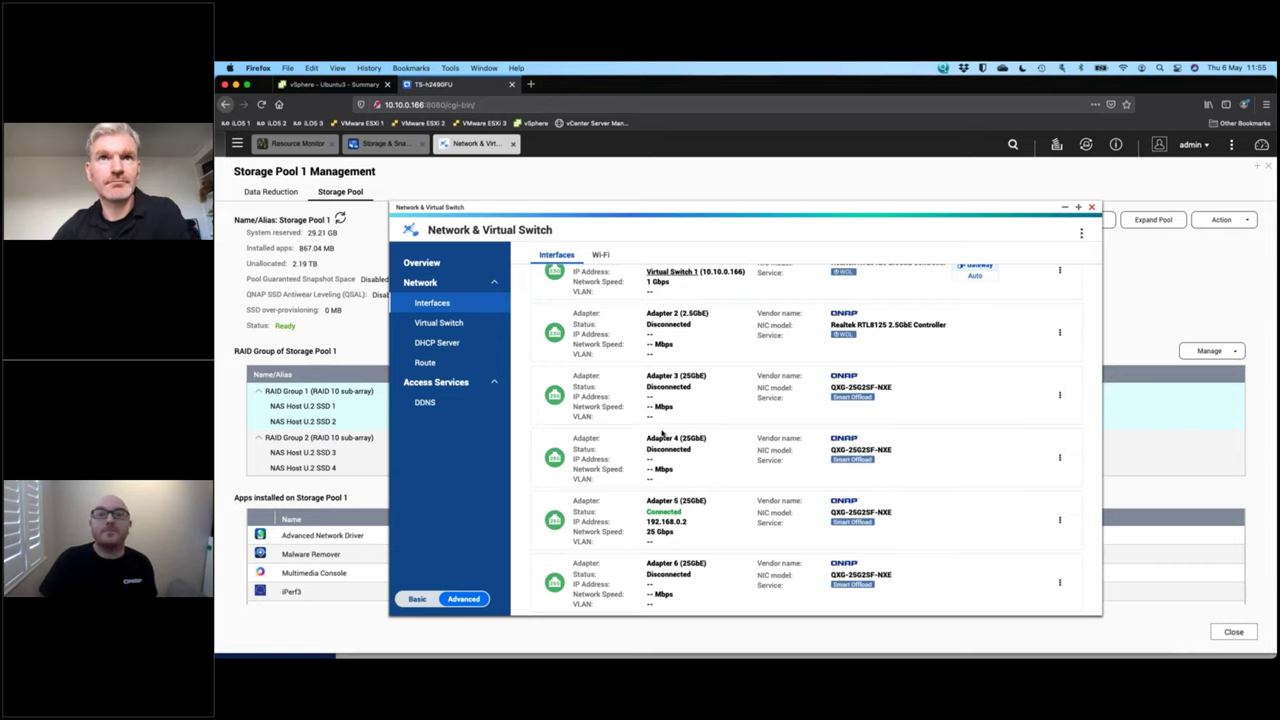
With Resource Monitor open, check the iperf3 server on Ubuntu3 and run iperf3 -c 192.168.0.3 -n 102400M in the NAS SSH session
click(297, 143)
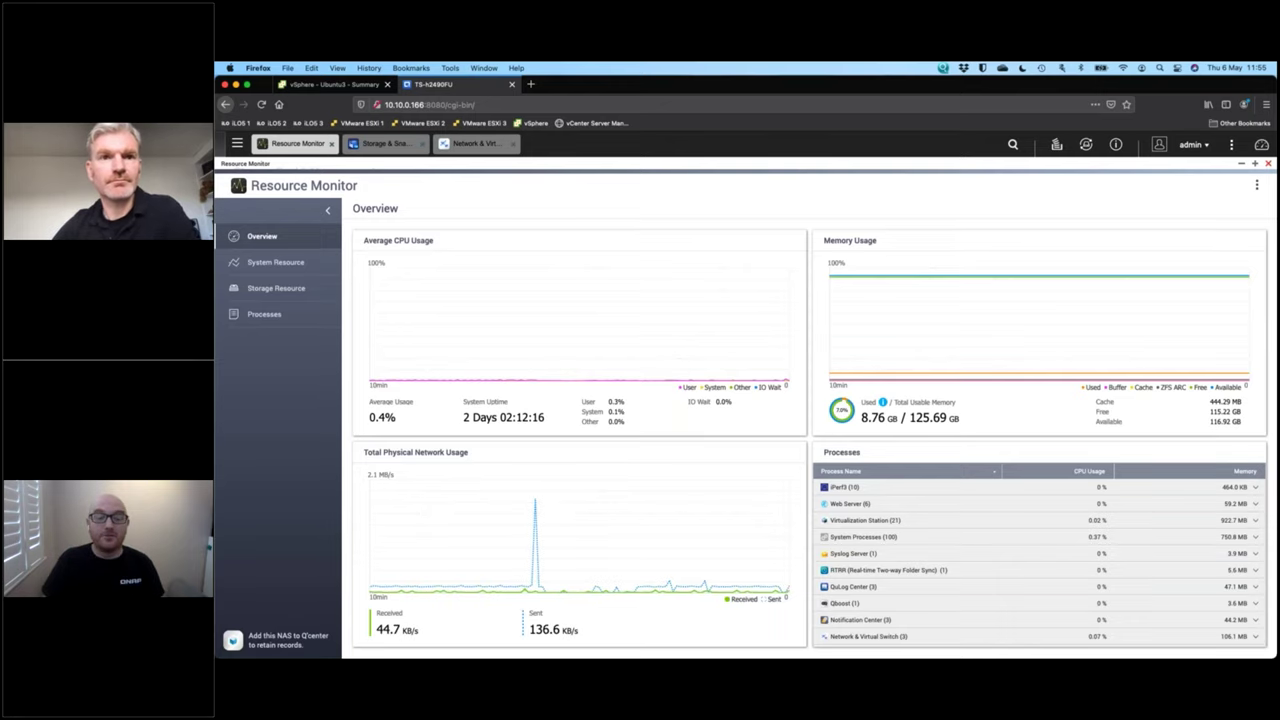
key(super+Tab)
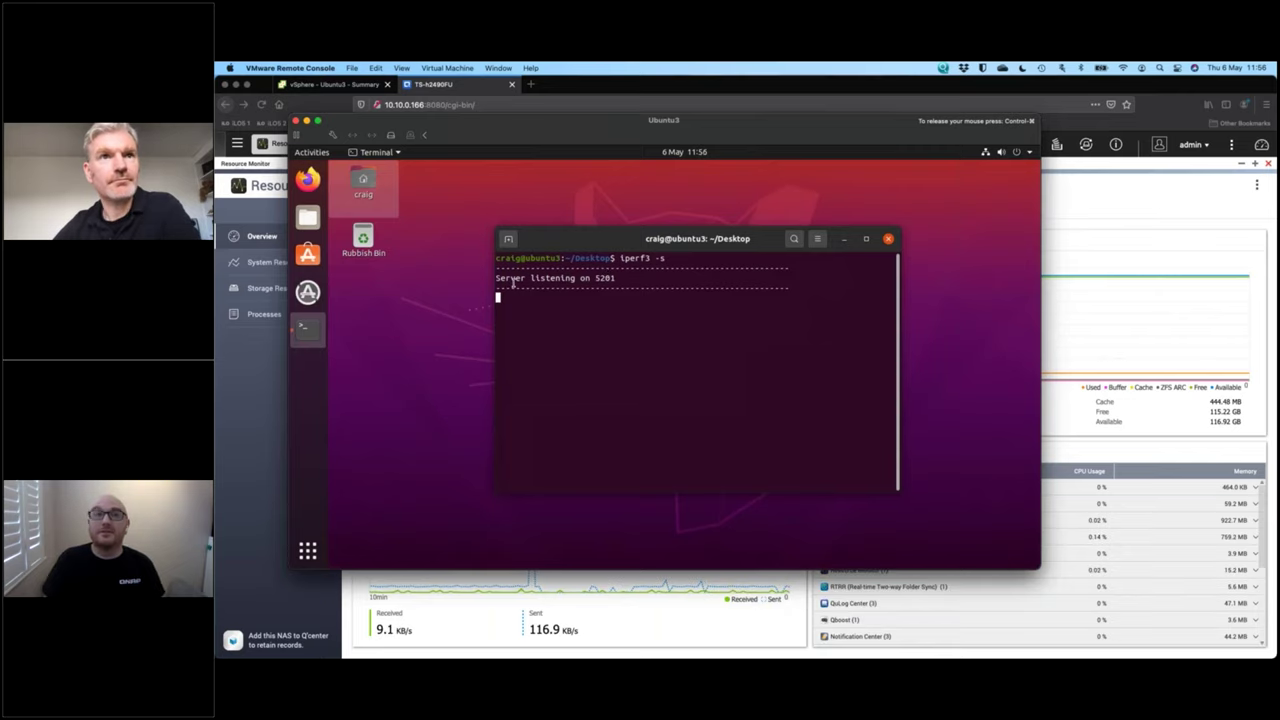
click(609, 85)
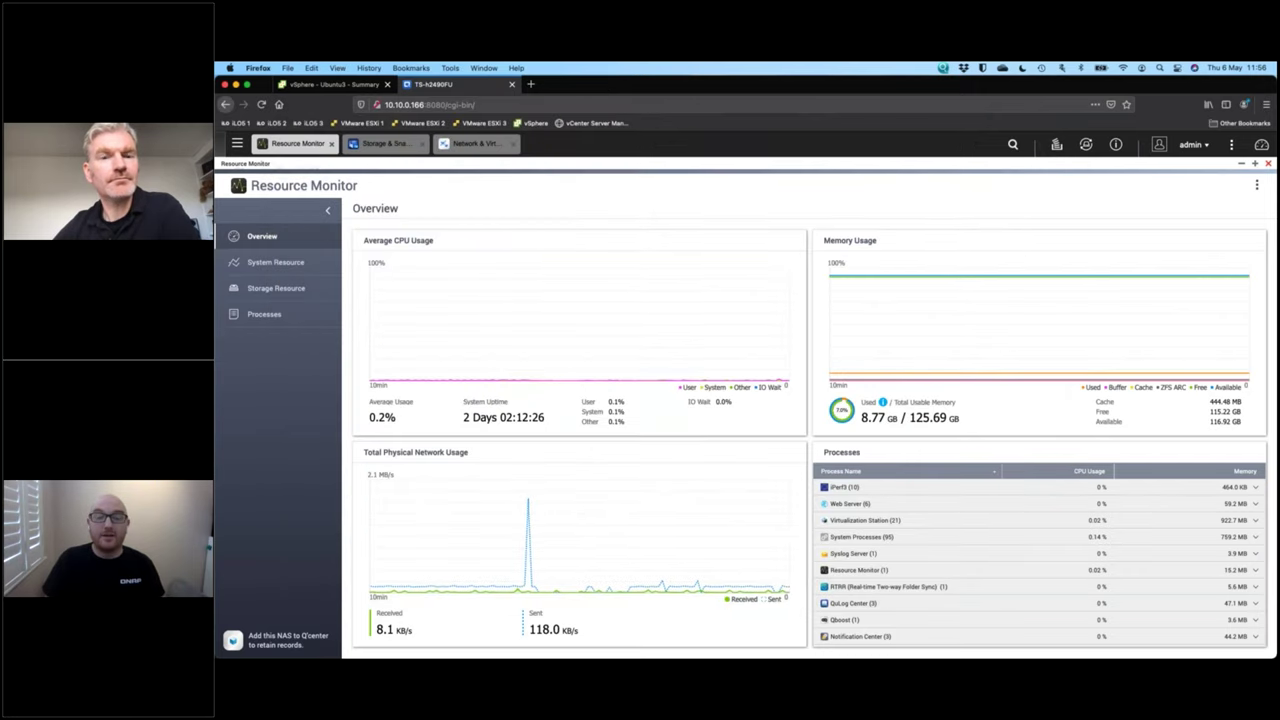
key(super+Tab)
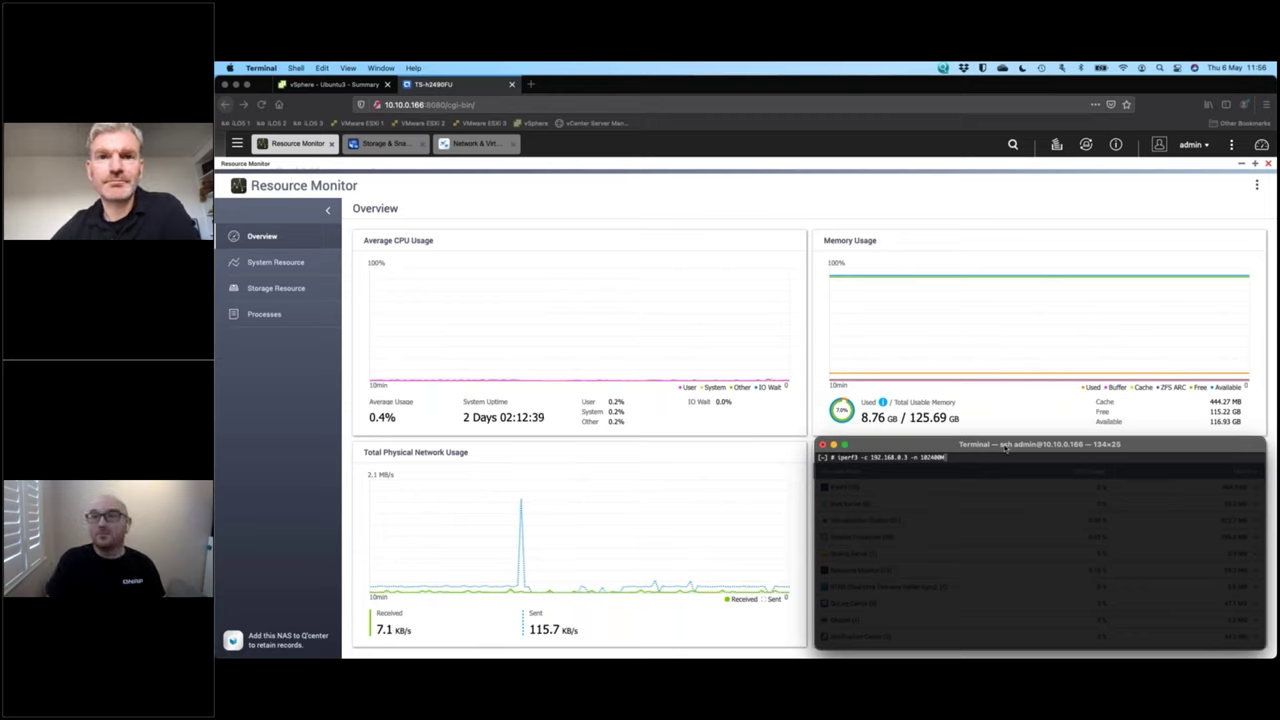
key(Return)
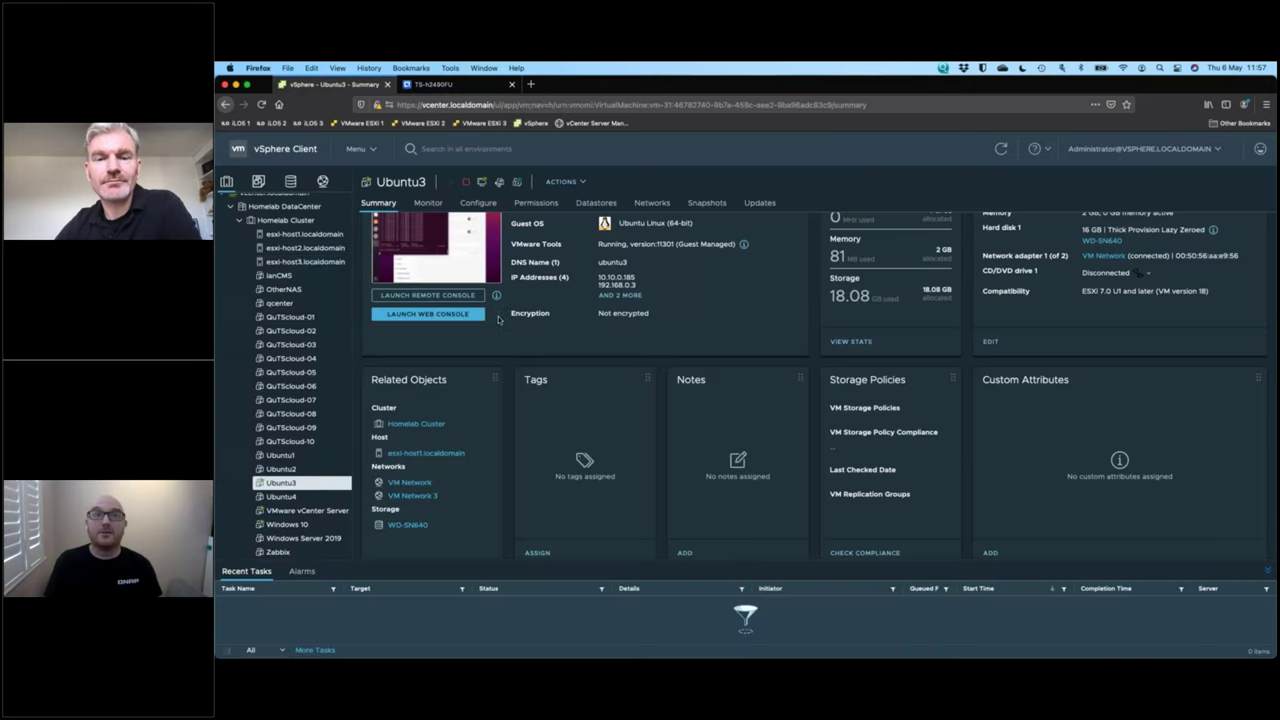
Return from the Ubuntu3 summary in vSphere to the NAS Resource Monitor and examine the physical network usage graph
click(341, 84)
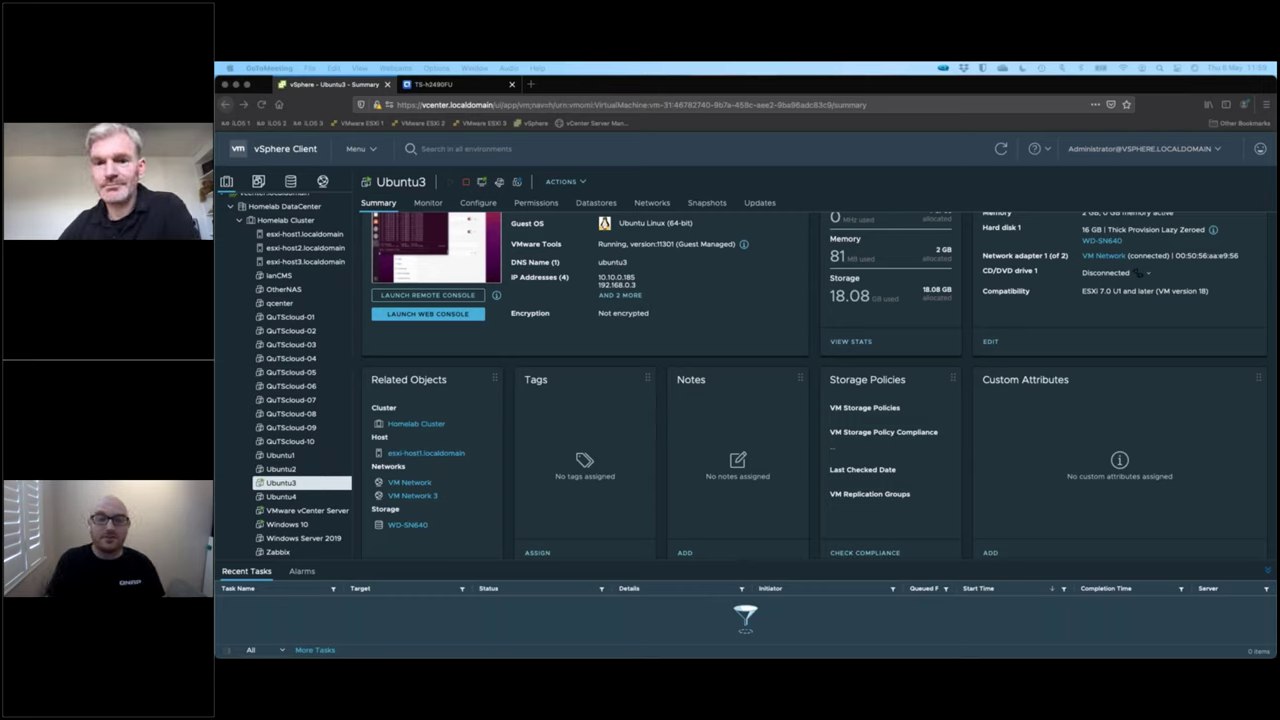
click(440, 84)
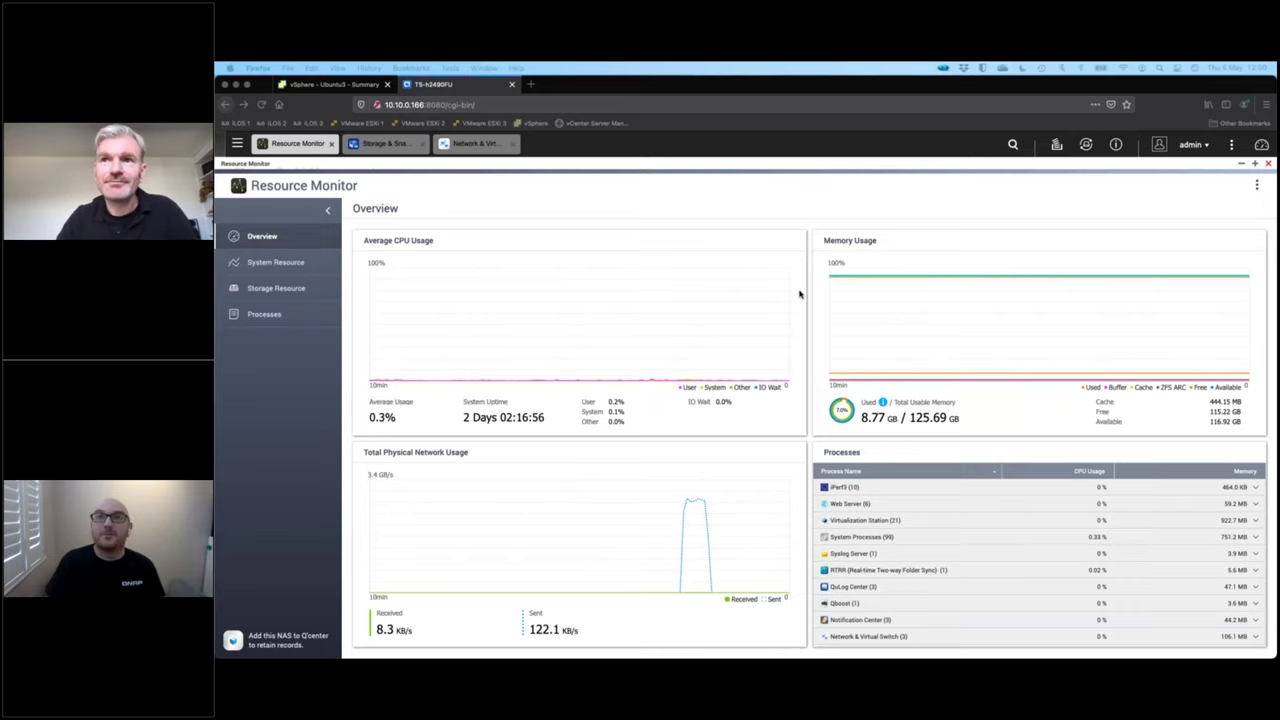
key(super+Tab)
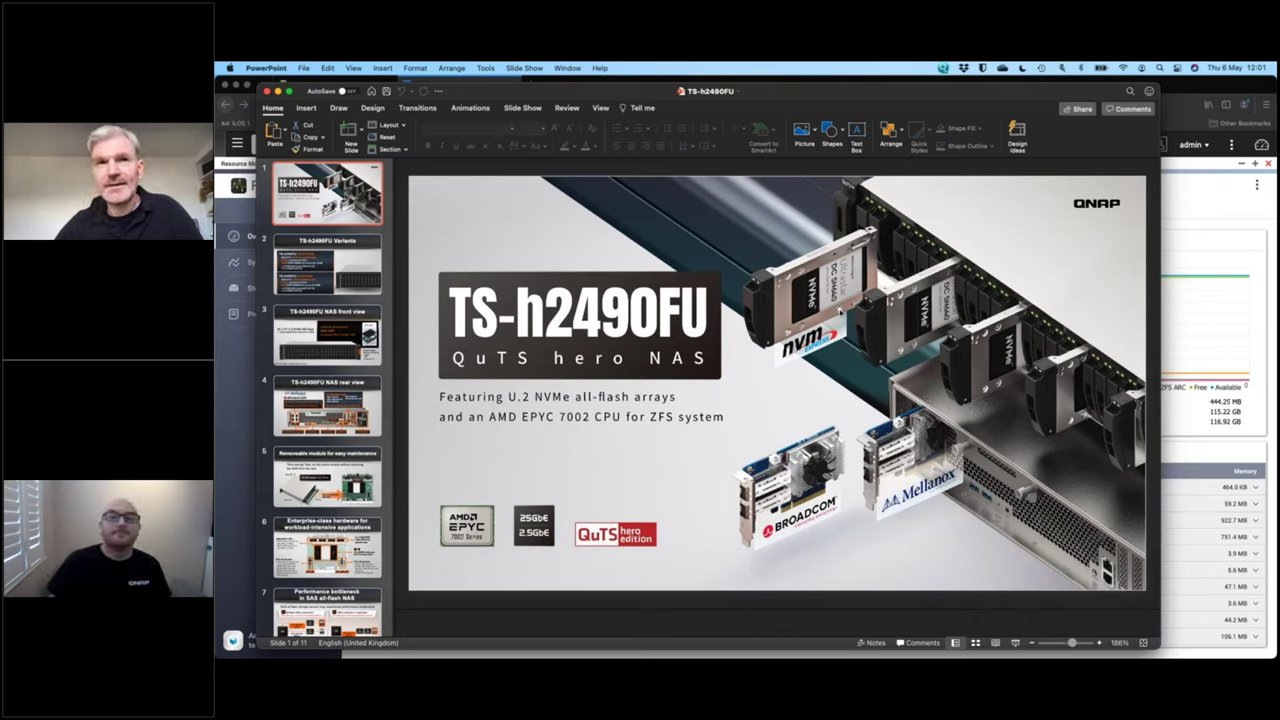
click(1206, 198)
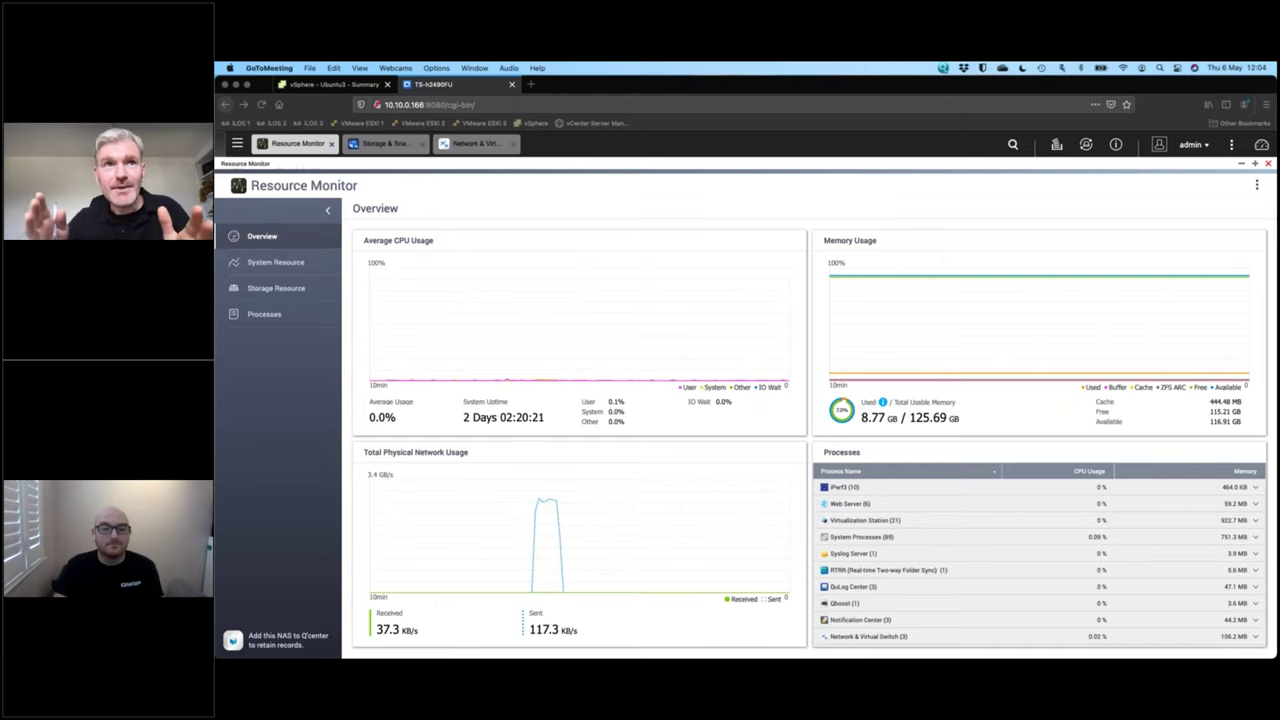
click(547, 476)
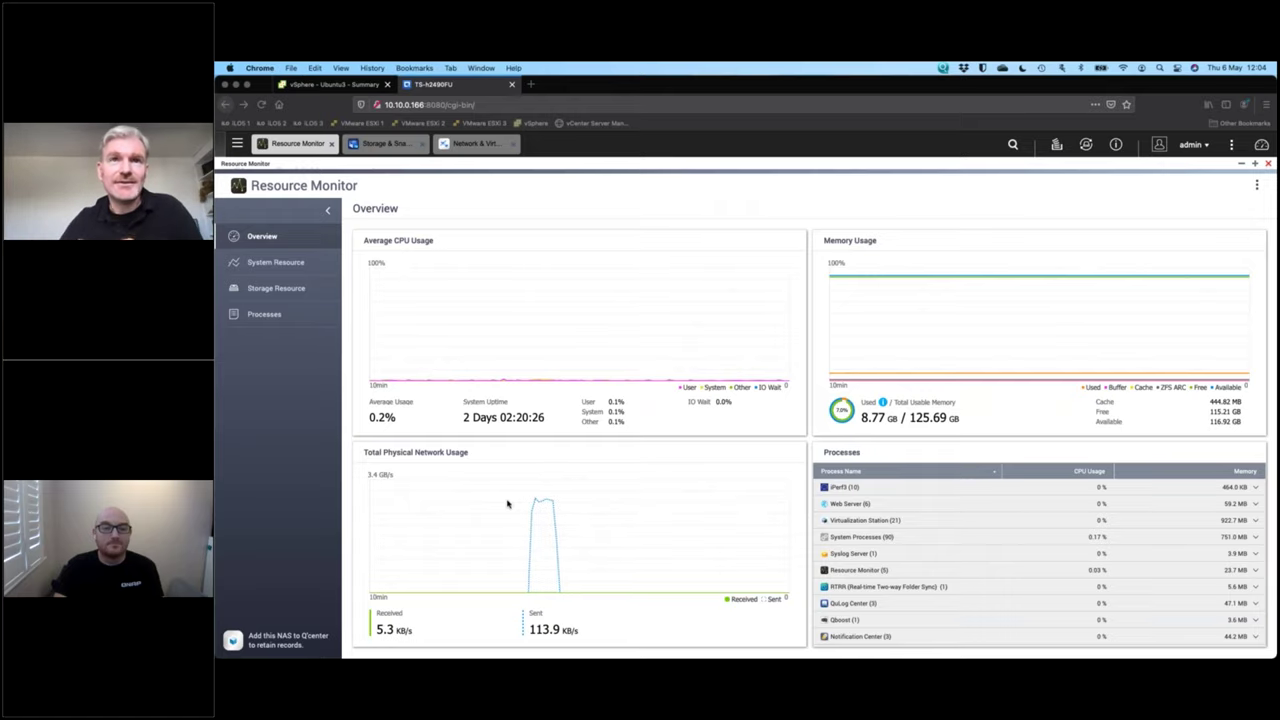
Switch to Chrome and view the QXG-100G2SF-E810 product page on qnap.com, advancing its gallery to the third picture
key(super+n)
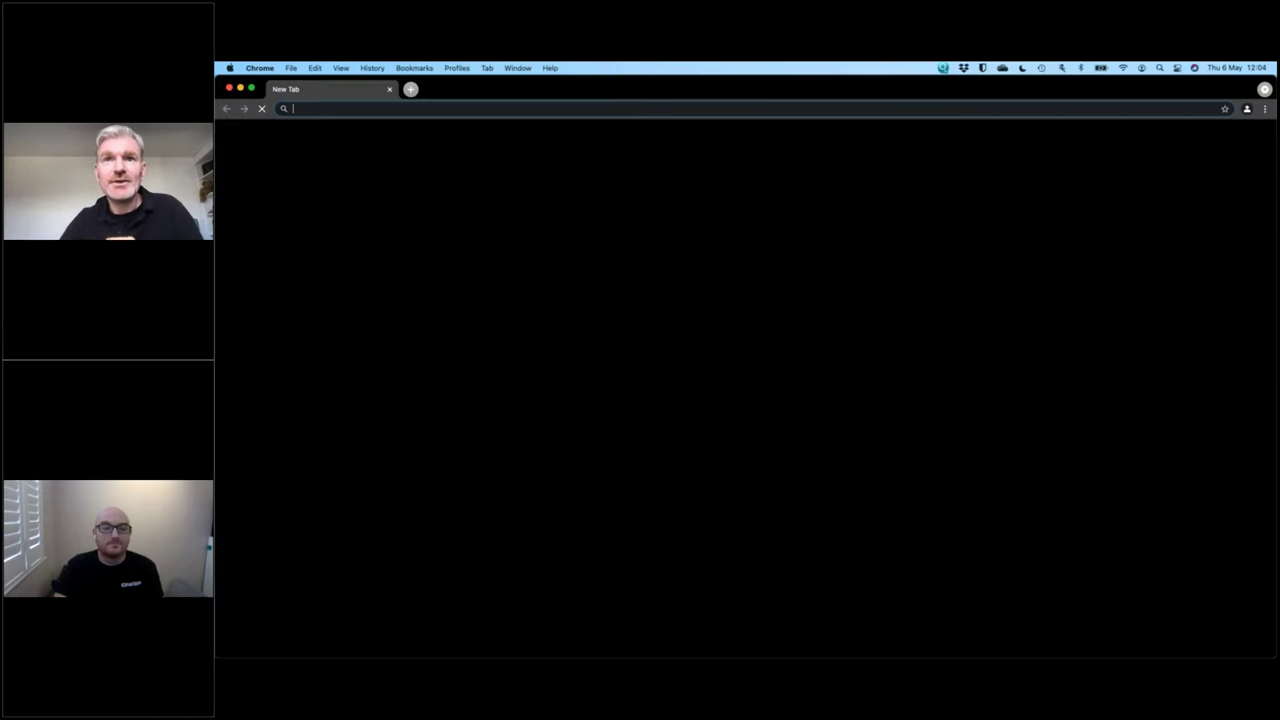
key(super+w)
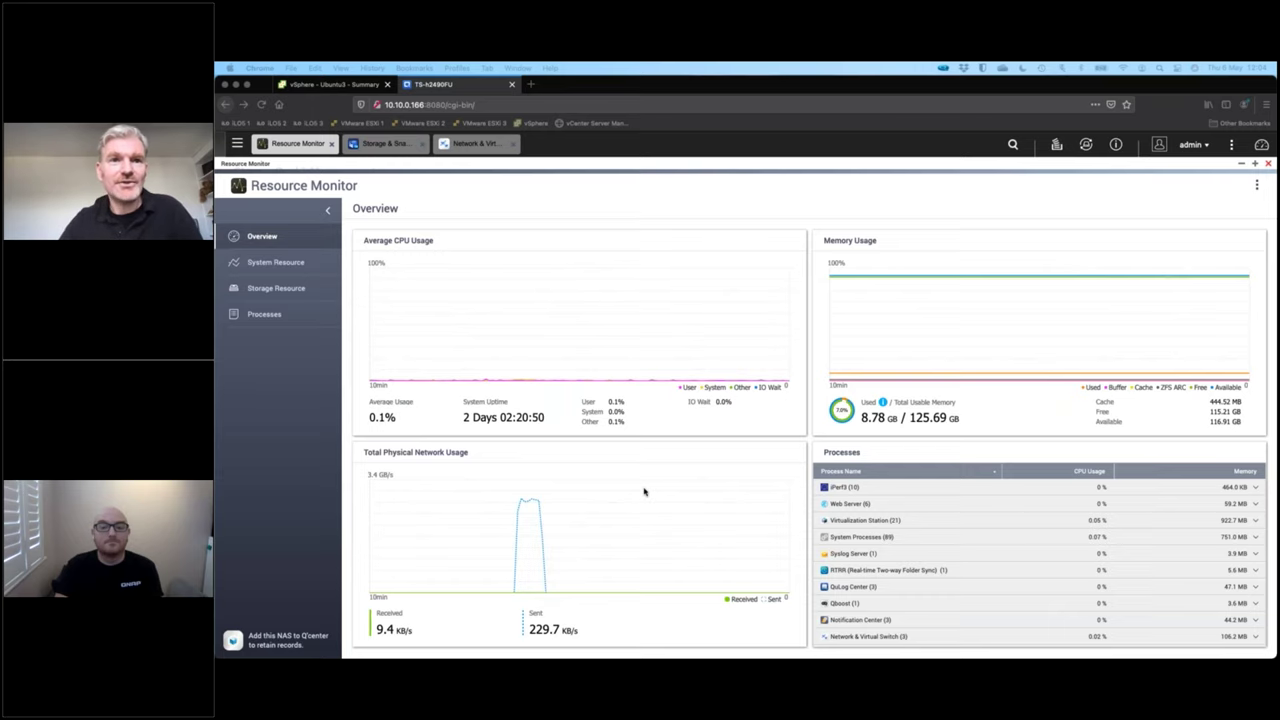
key(super+Tab)
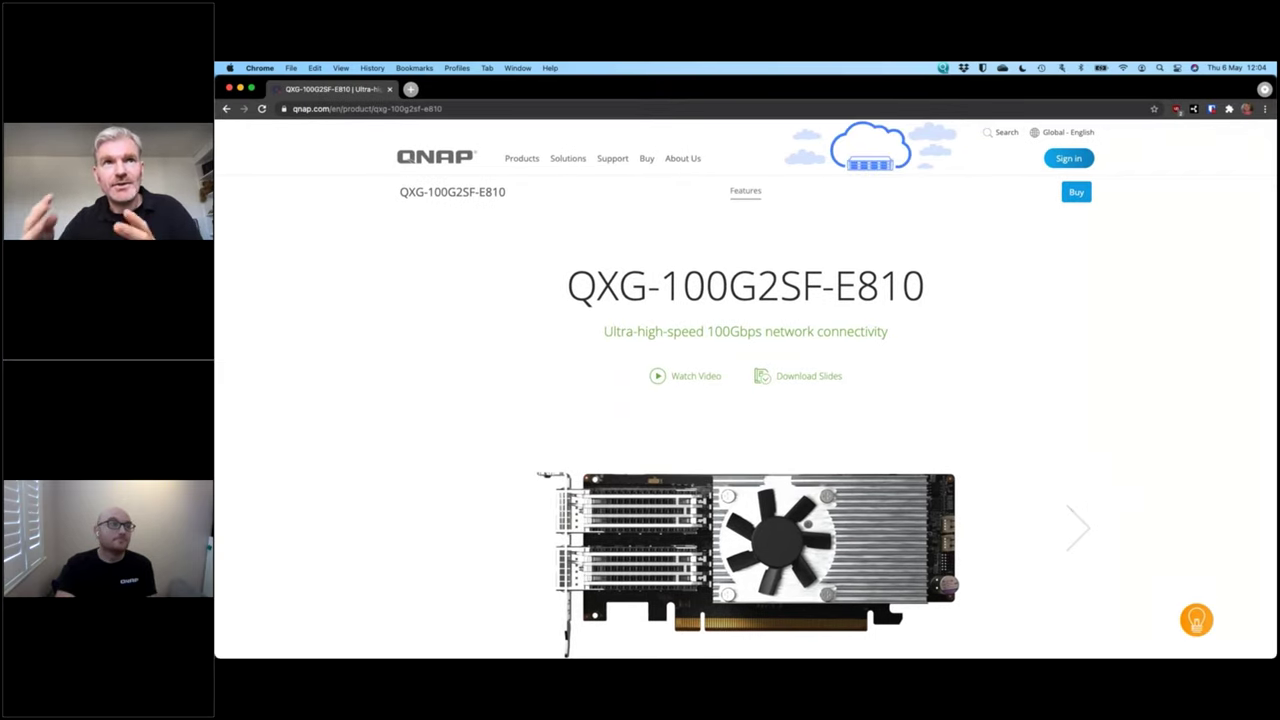
scroll(1088, 502, down, 3)
scroll(745, 400, up, 1)
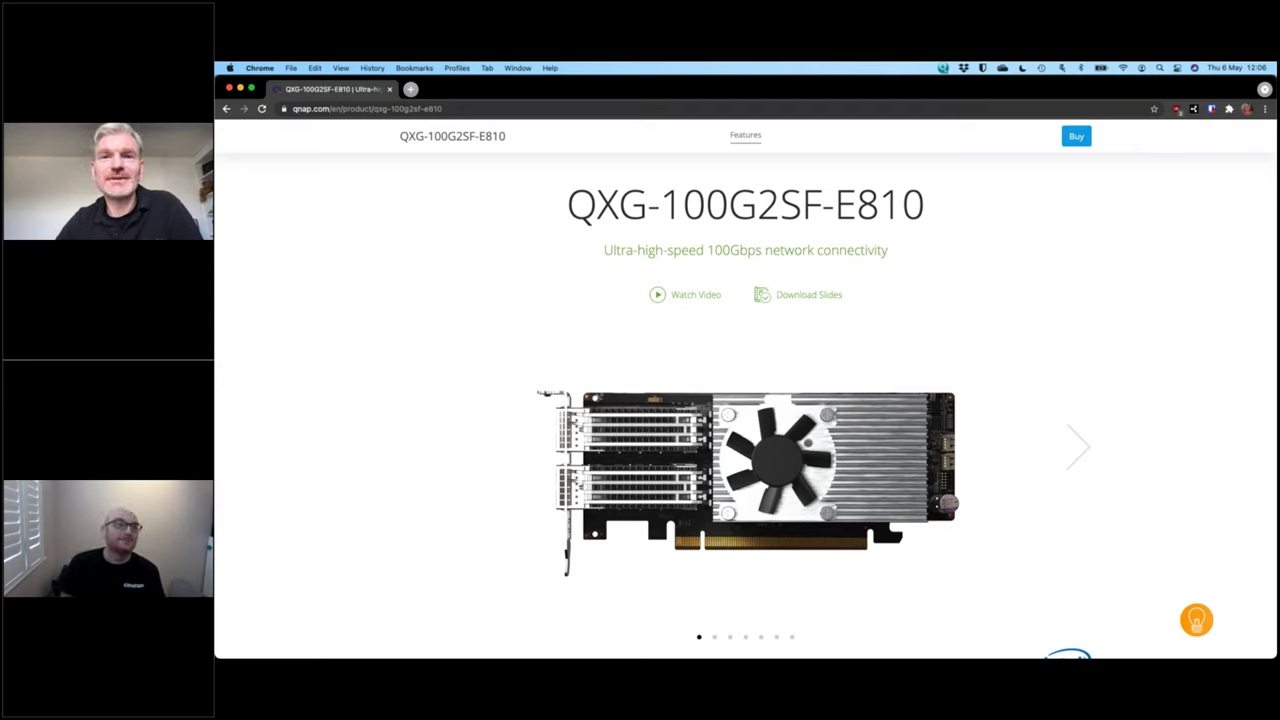
click(1089, 449)
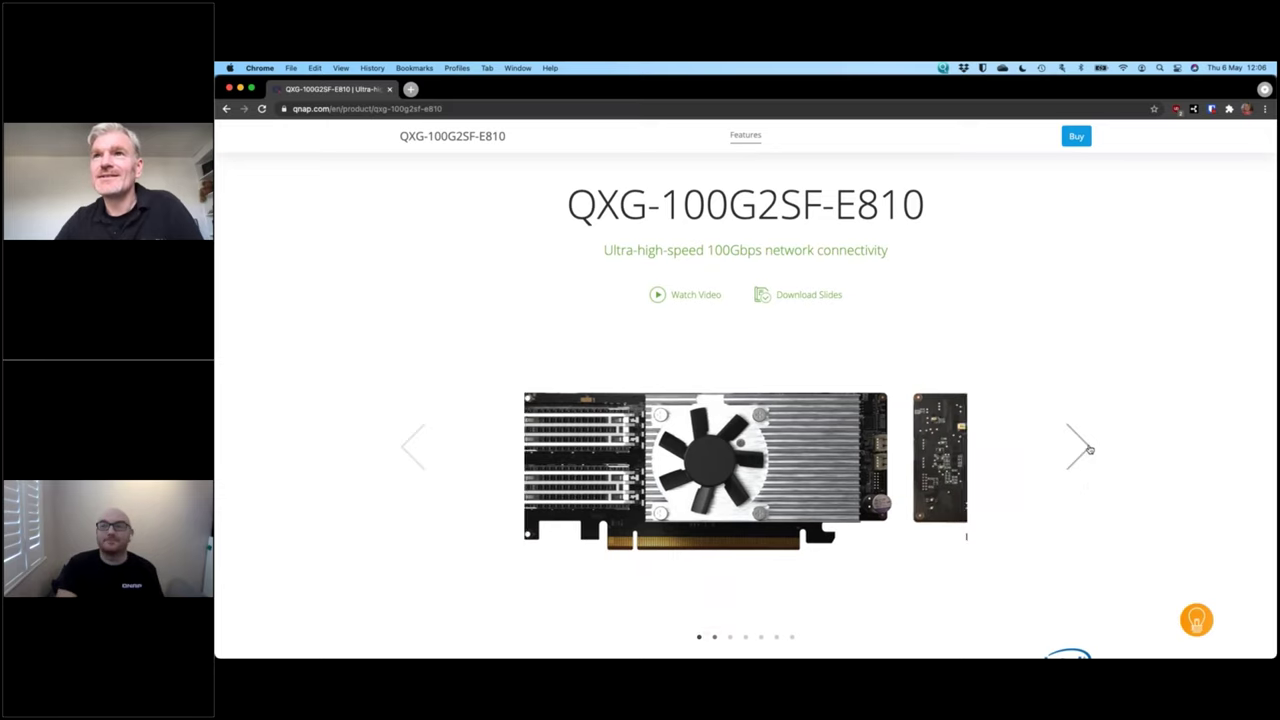
click(1089, 450)
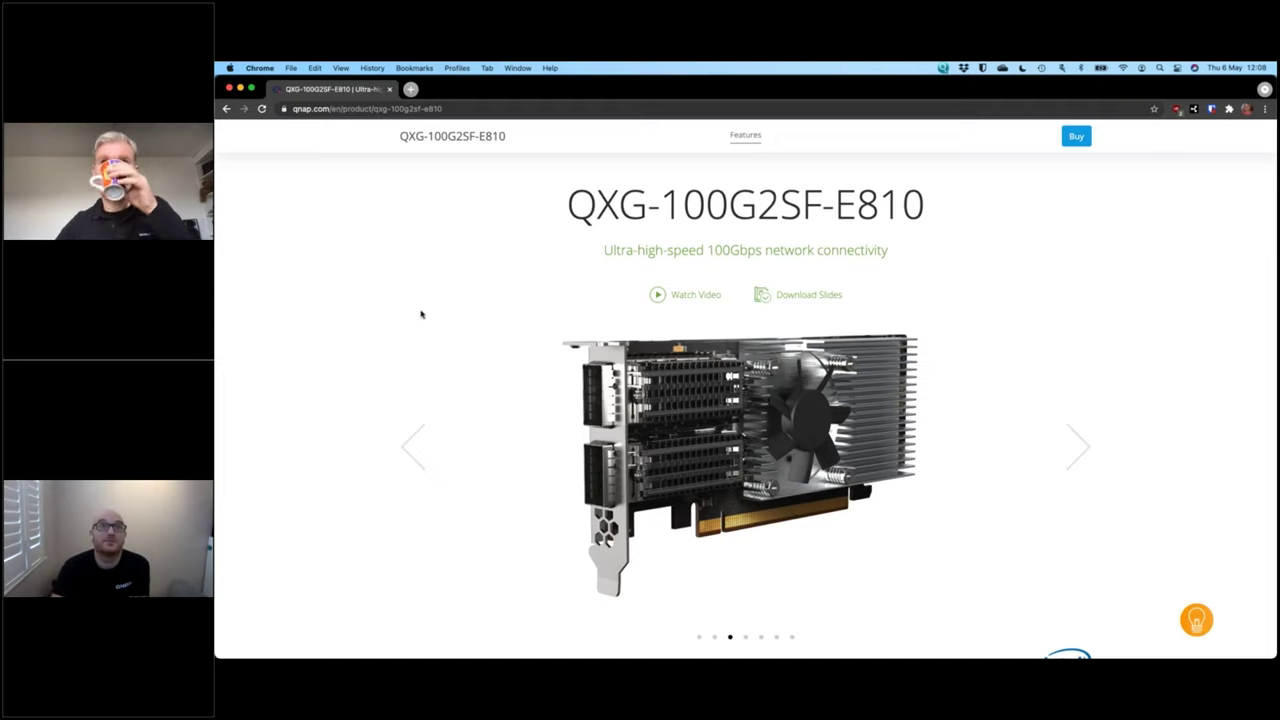
Switch back to the NAS desktop in Firefox, close Network & Virtual Switch and reopen it to view the network overview
key(ctrl+Up)
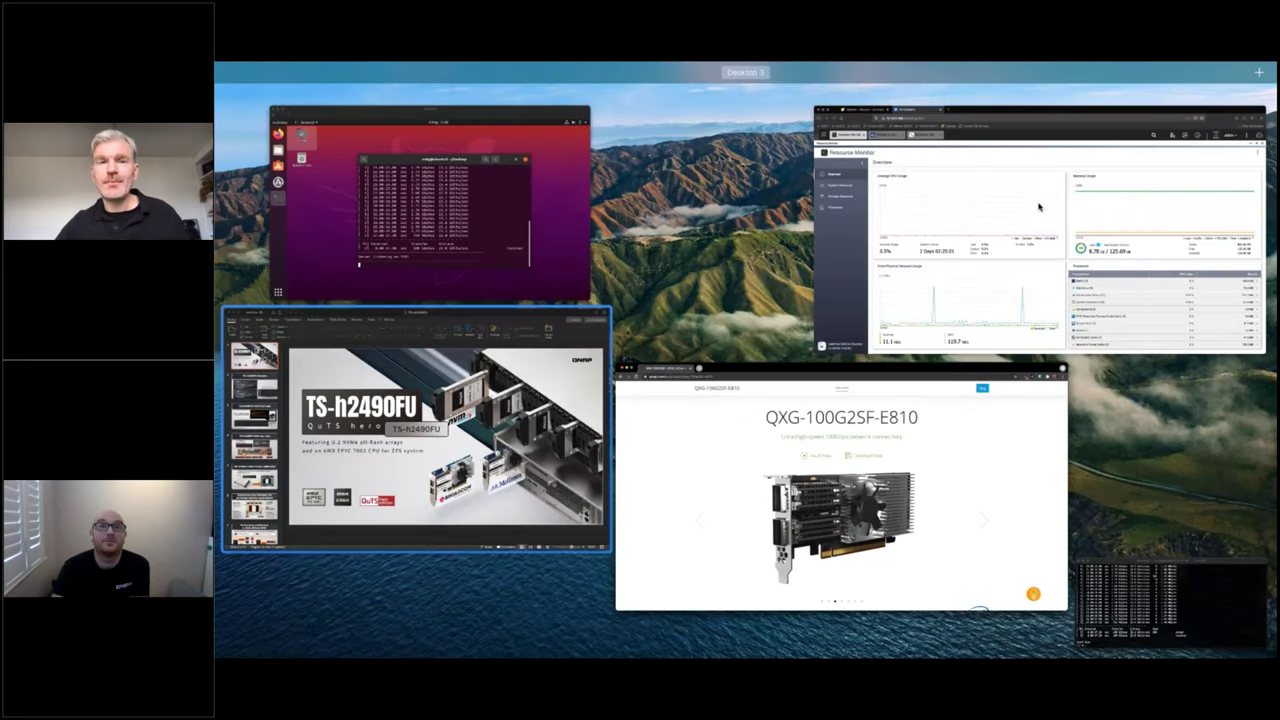
click(1039, 207)
click(513, 144)
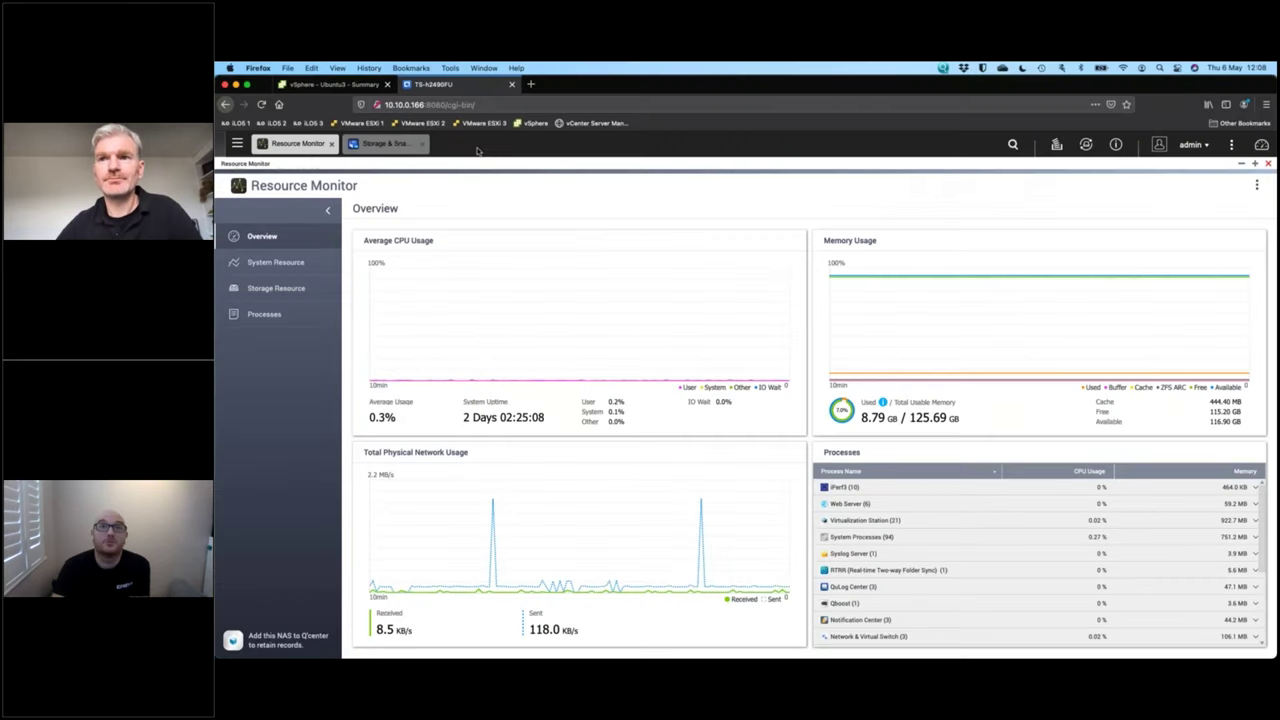
click(237, 143)
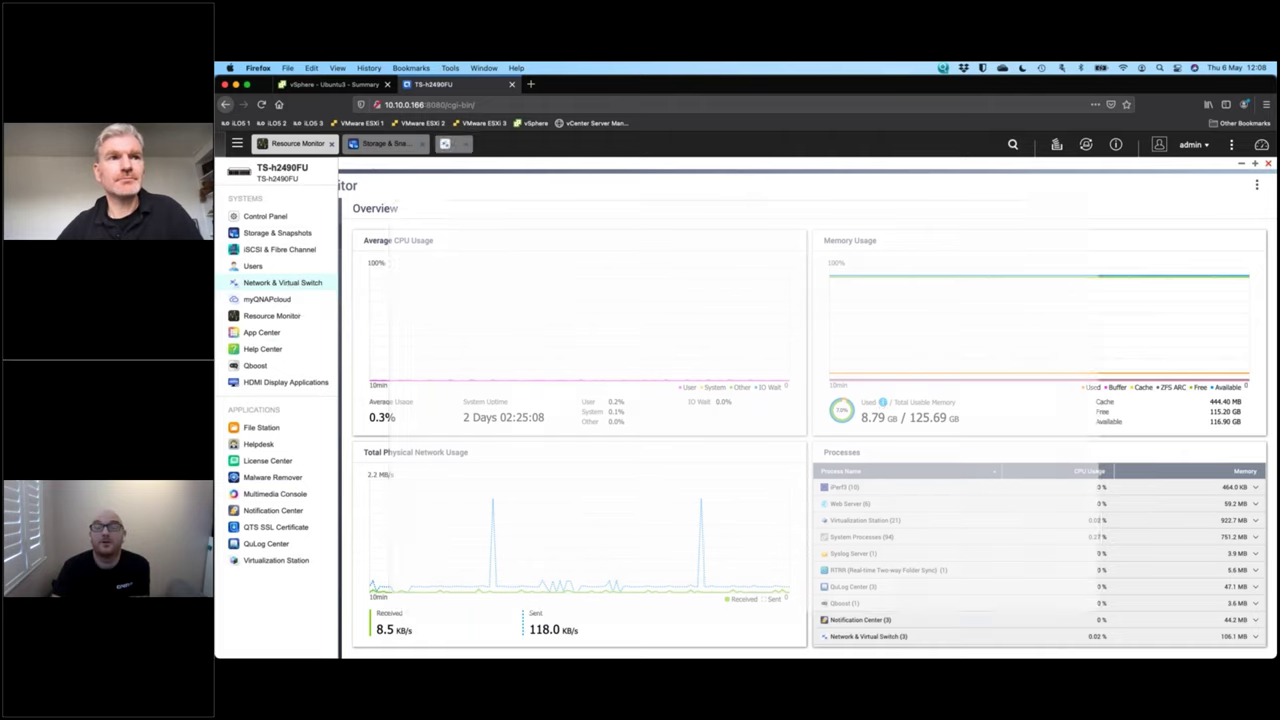
click(285, 284)
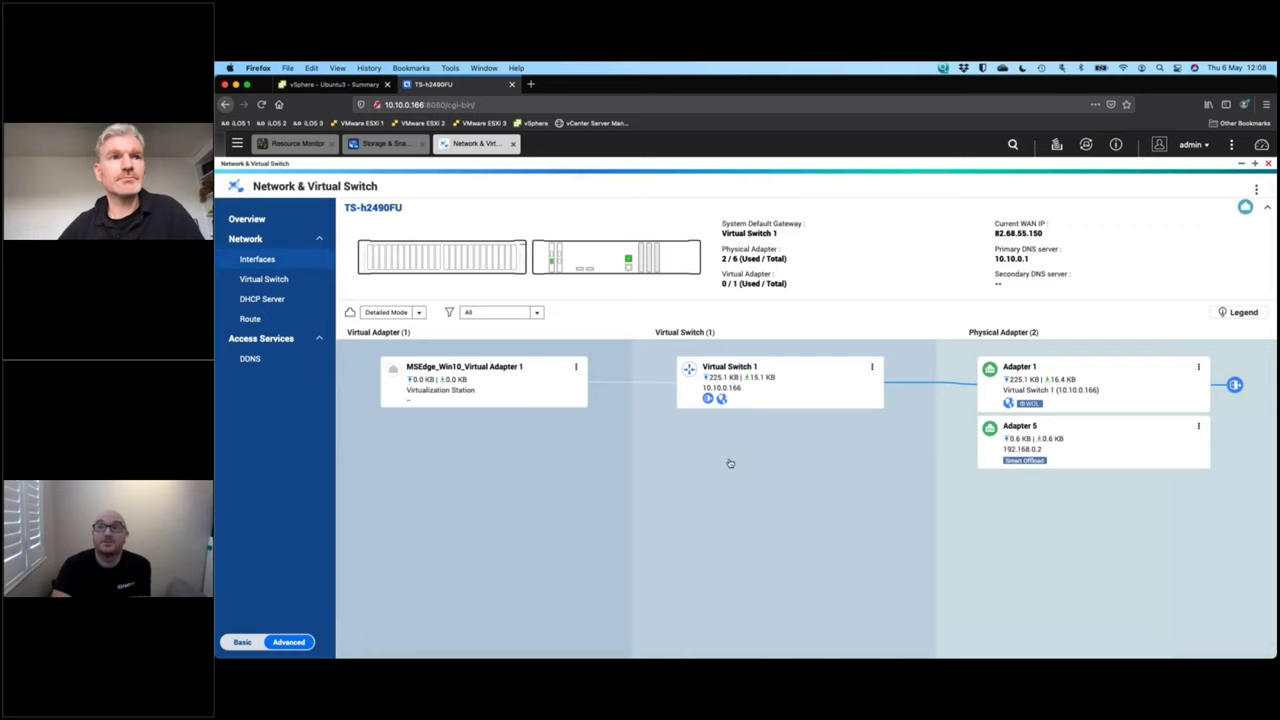
From the NAS network interfaces, start adding a port trunk with Adapter 3 and Adapter 4 as members
click(284, 264)
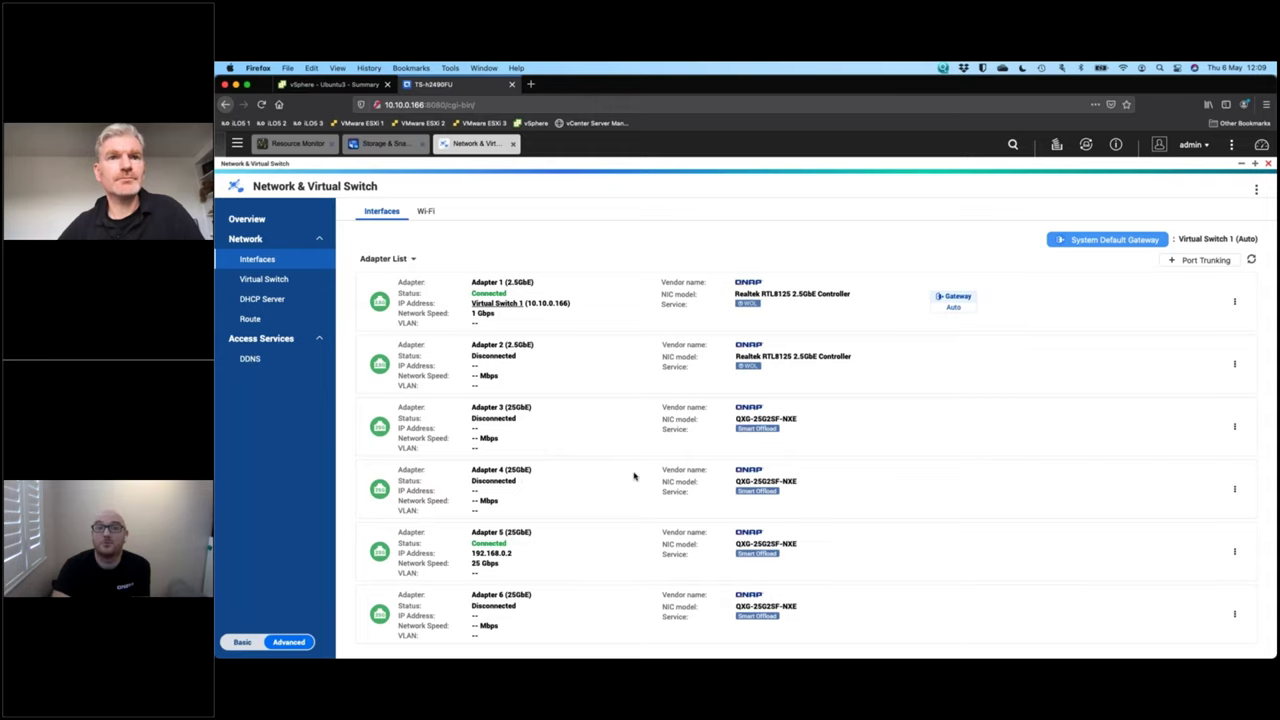
click(1205, 260)
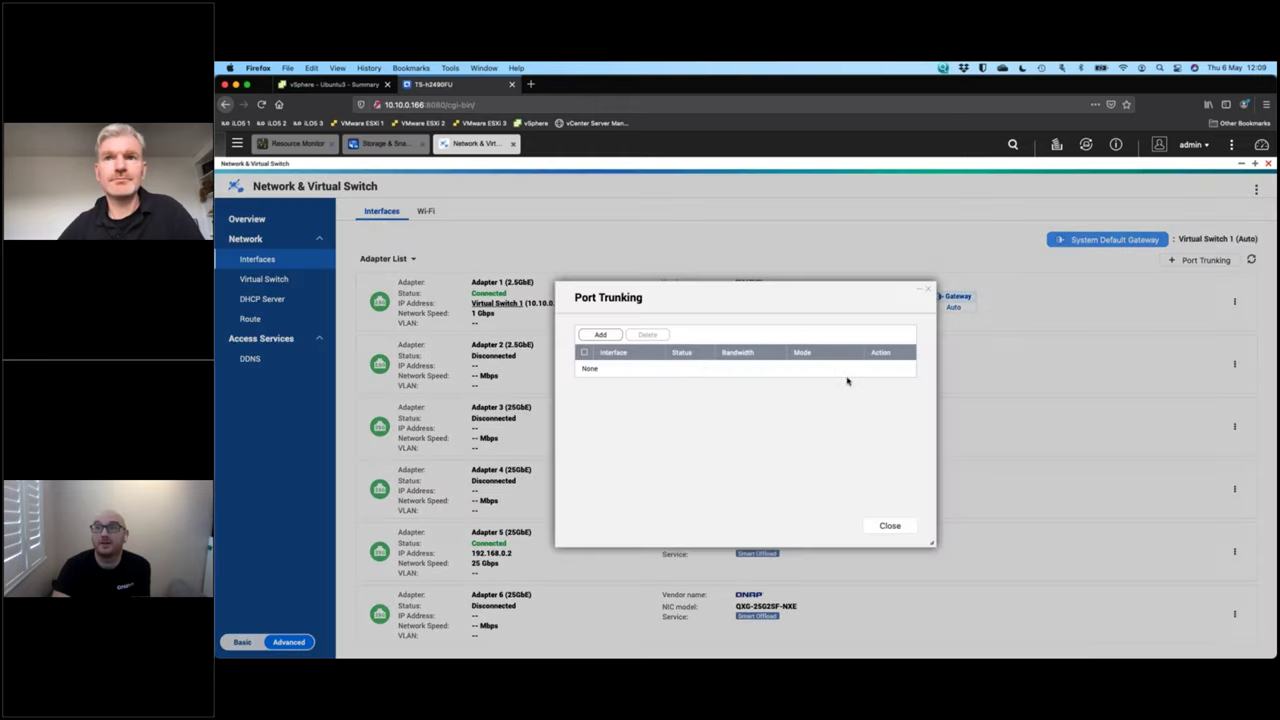
click(602, 335)
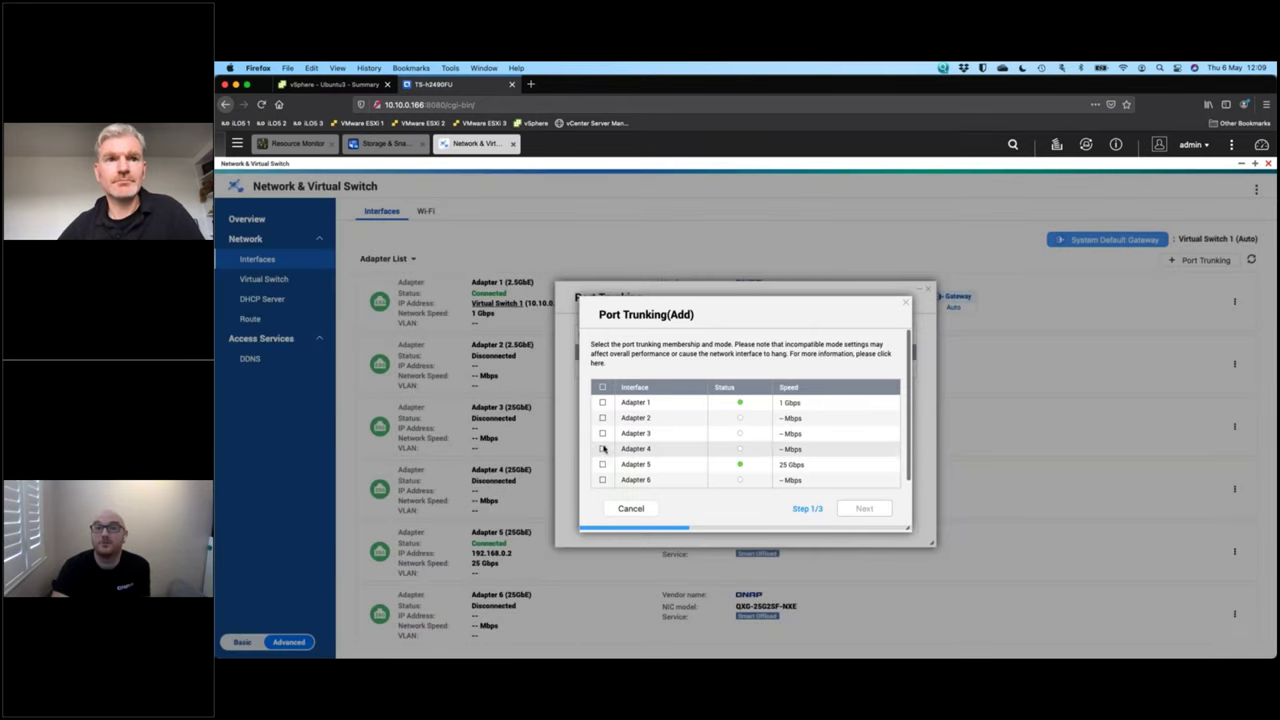
click(602, 449)
click(602, 464)
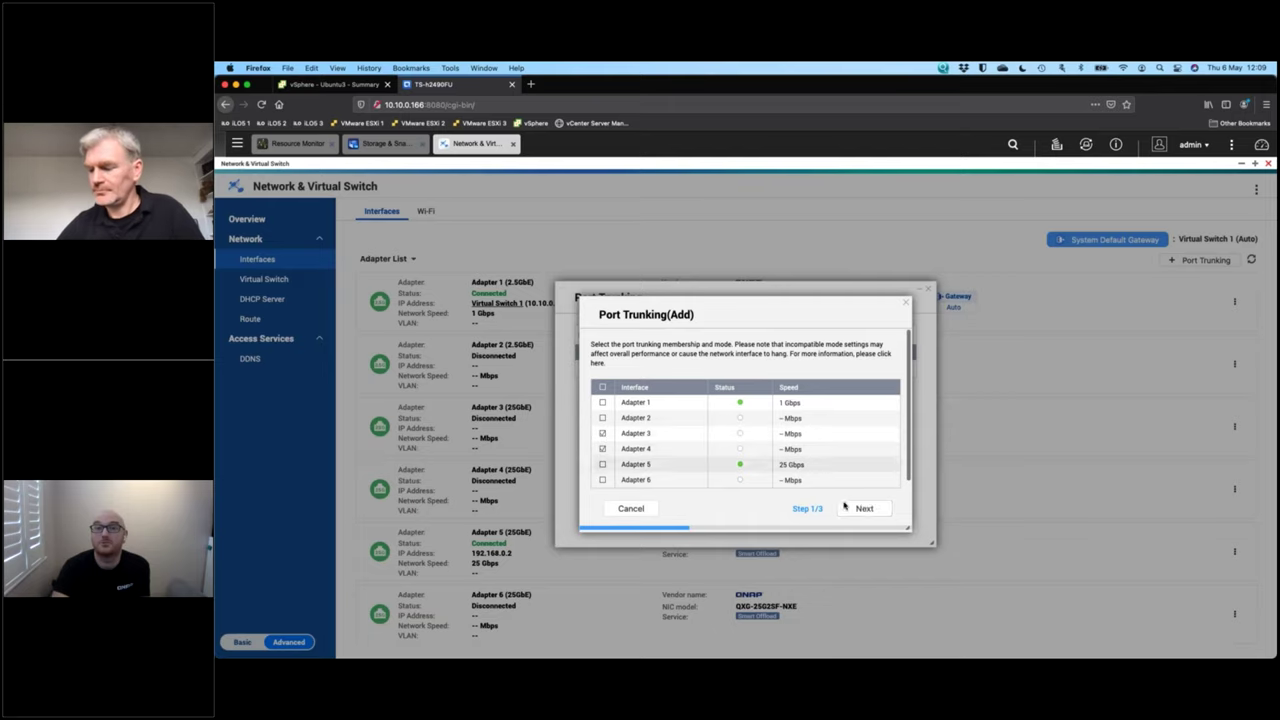
click(864, 508)
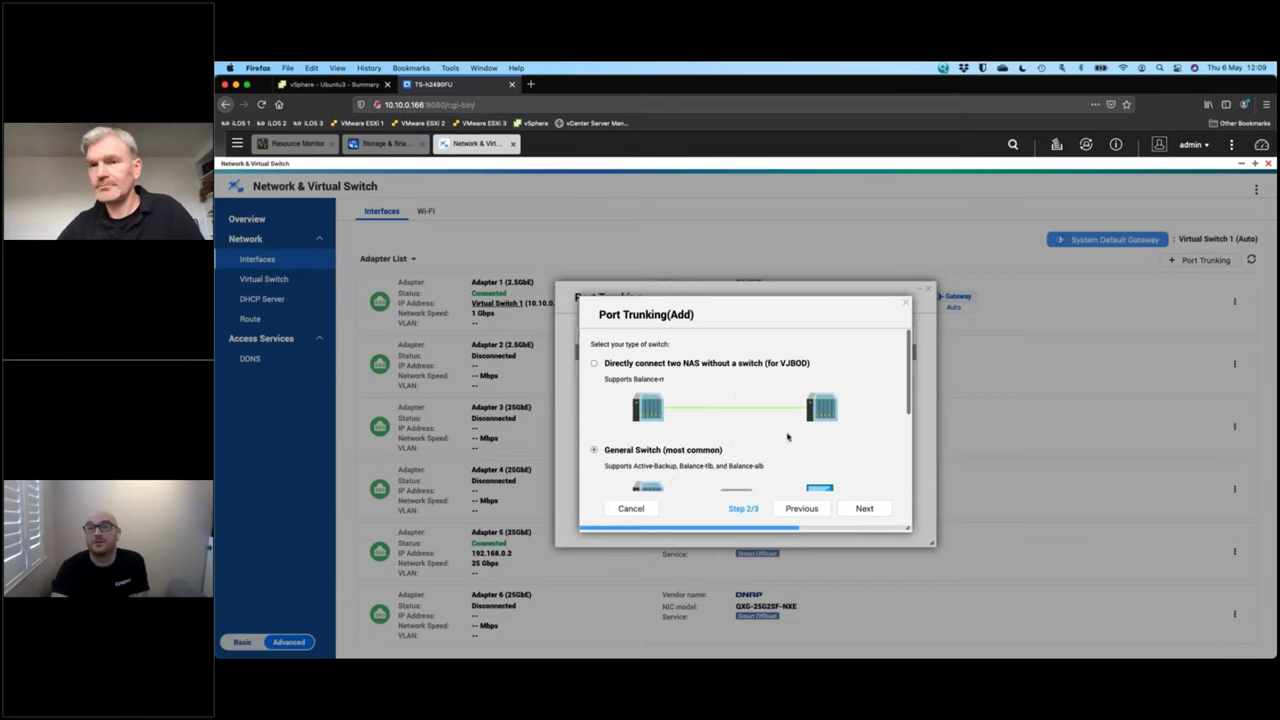
Choose Managed Switch (supports Port Trunking/LACP) as the switch type for the port trunk and continue to the mode selection
scroll(674, 356, down, 2)
scroll(736, 440, down, 3)
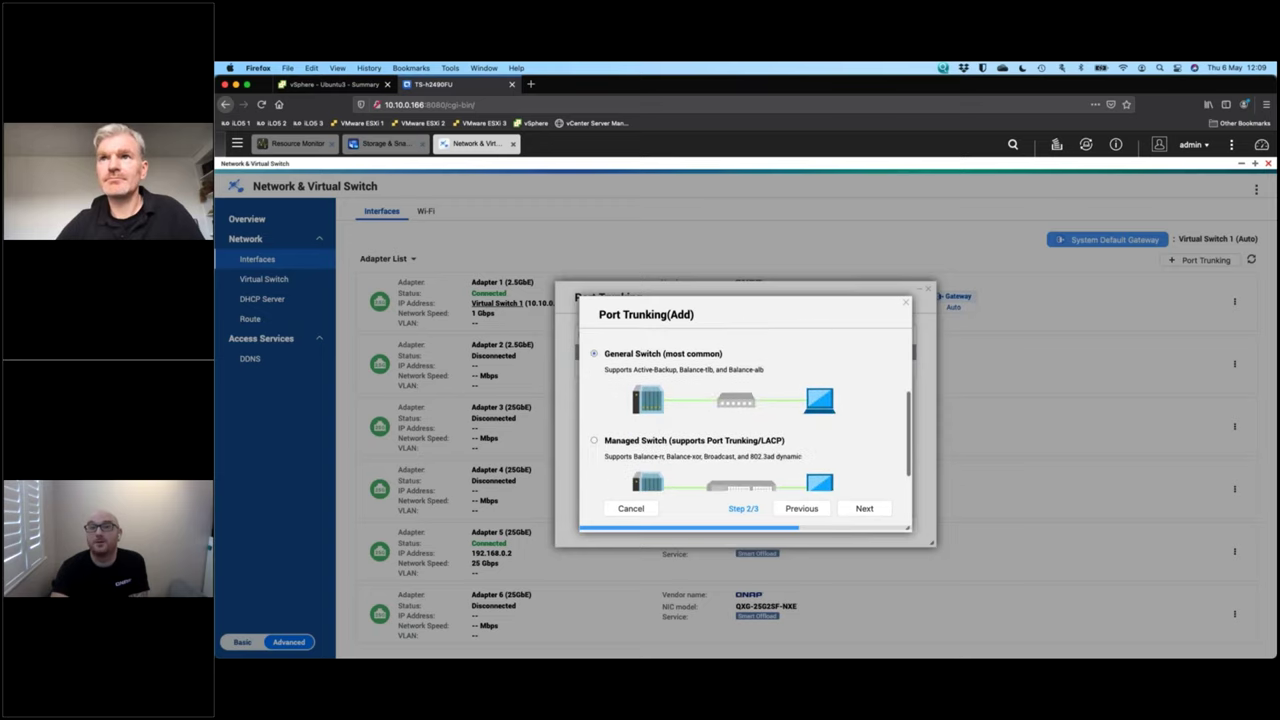
click(622, 423)
click(864, 508)
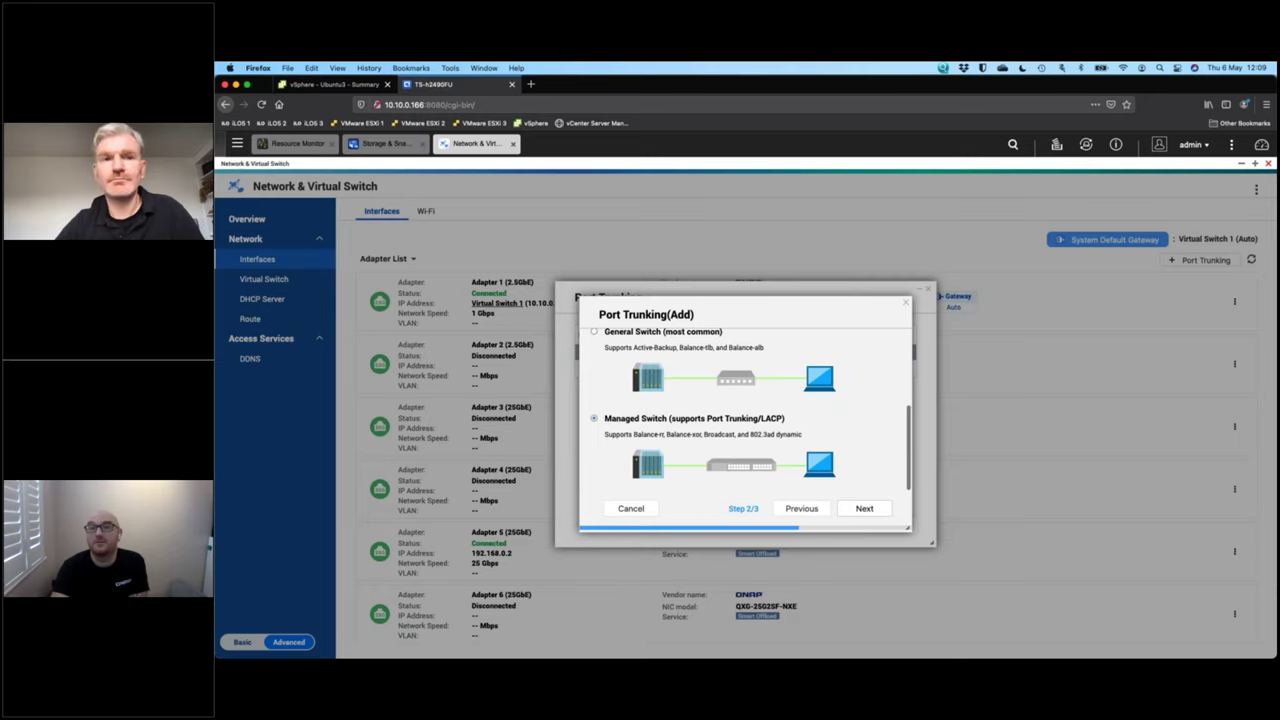
Review the available port trunking modes, including 802.3ad dynamic, and cancel the trunk setup without applying it
scroll(648, 425, down, 4)
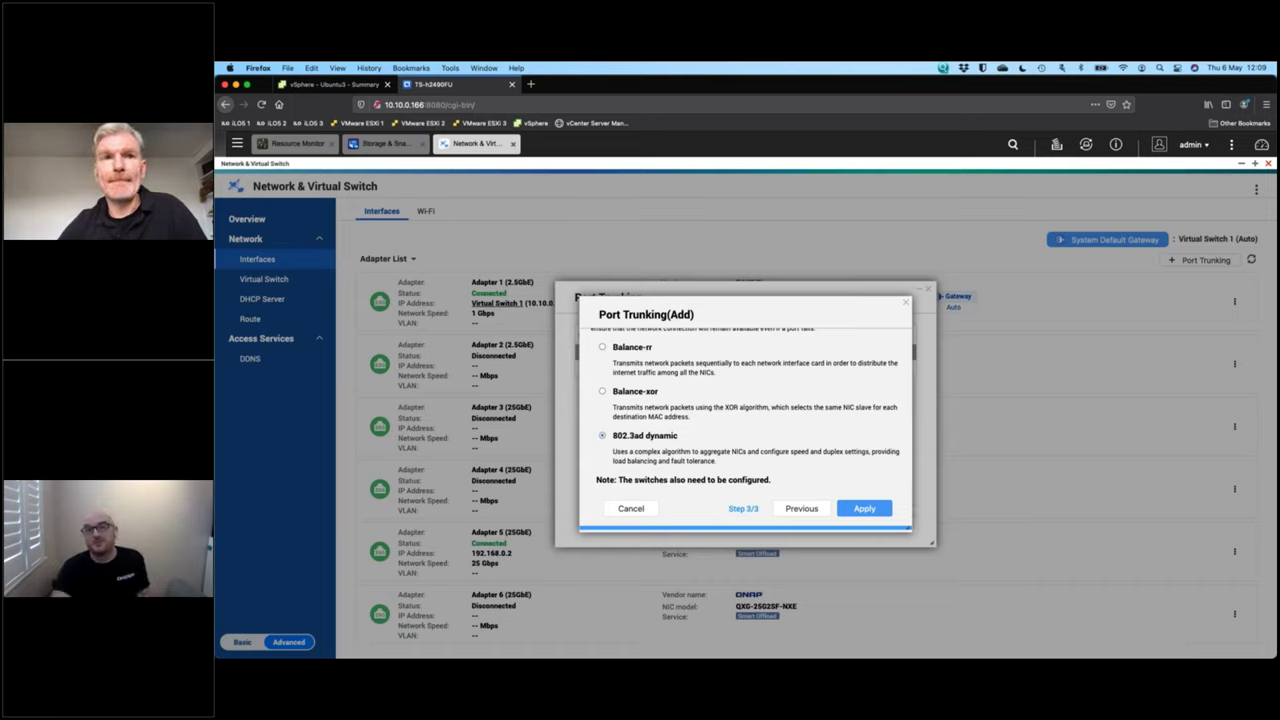
scroll(745, 410, up, 3)
scroll(745, 410, down, 3)
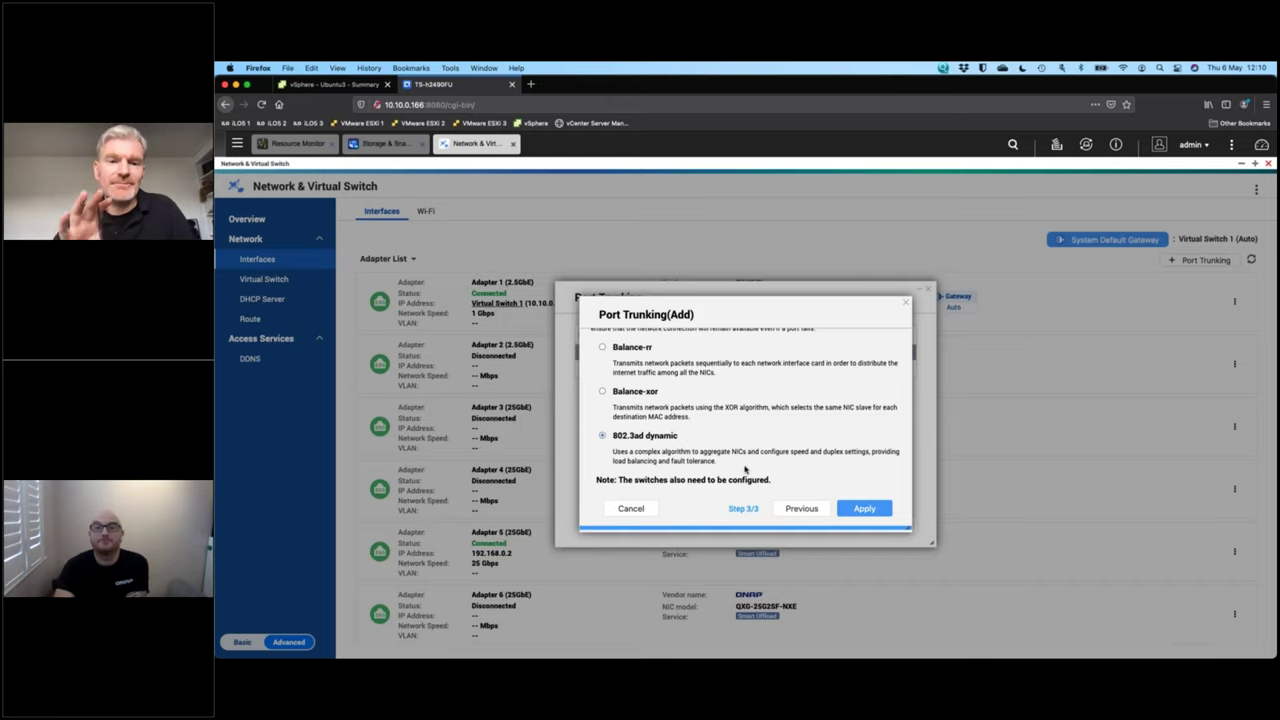
click(625, 512)
click(927, 288)
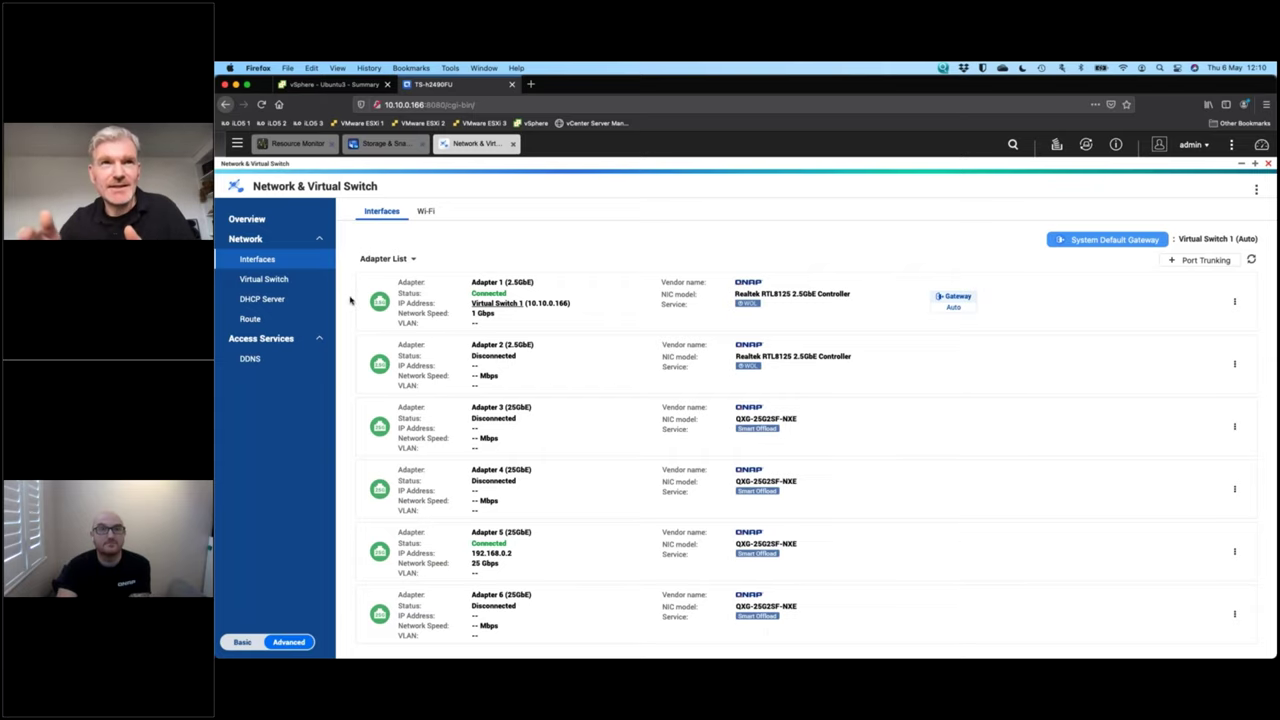
Switch to Storage Pool 1 management, examine its pool over-provisioning settings, and cancel without applying changes
click(395, 147)
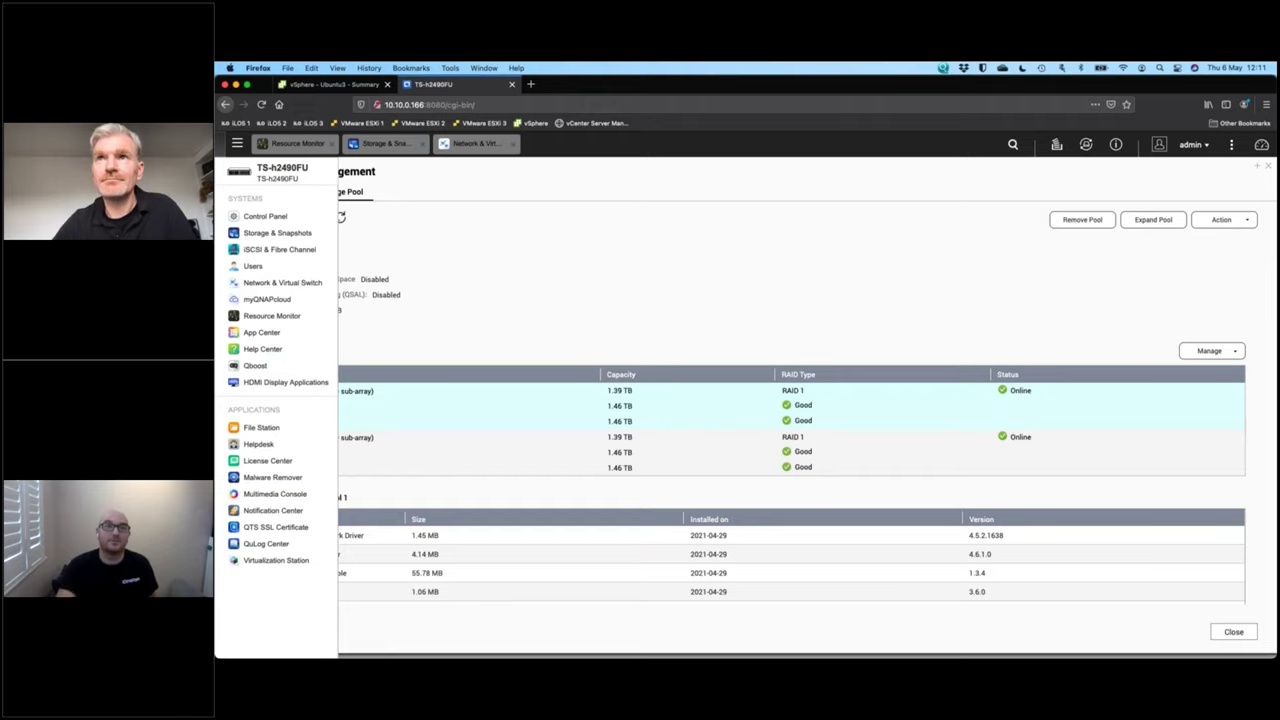
click(241, 148)
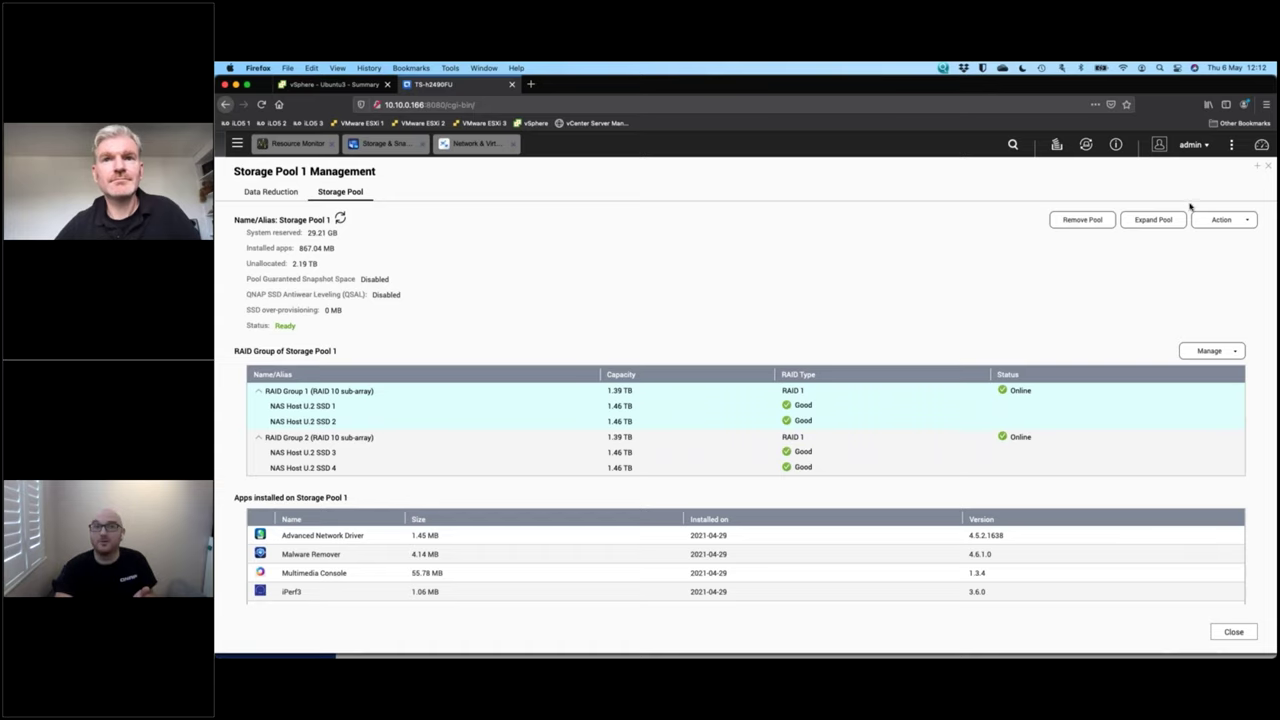
click(1222, 219)
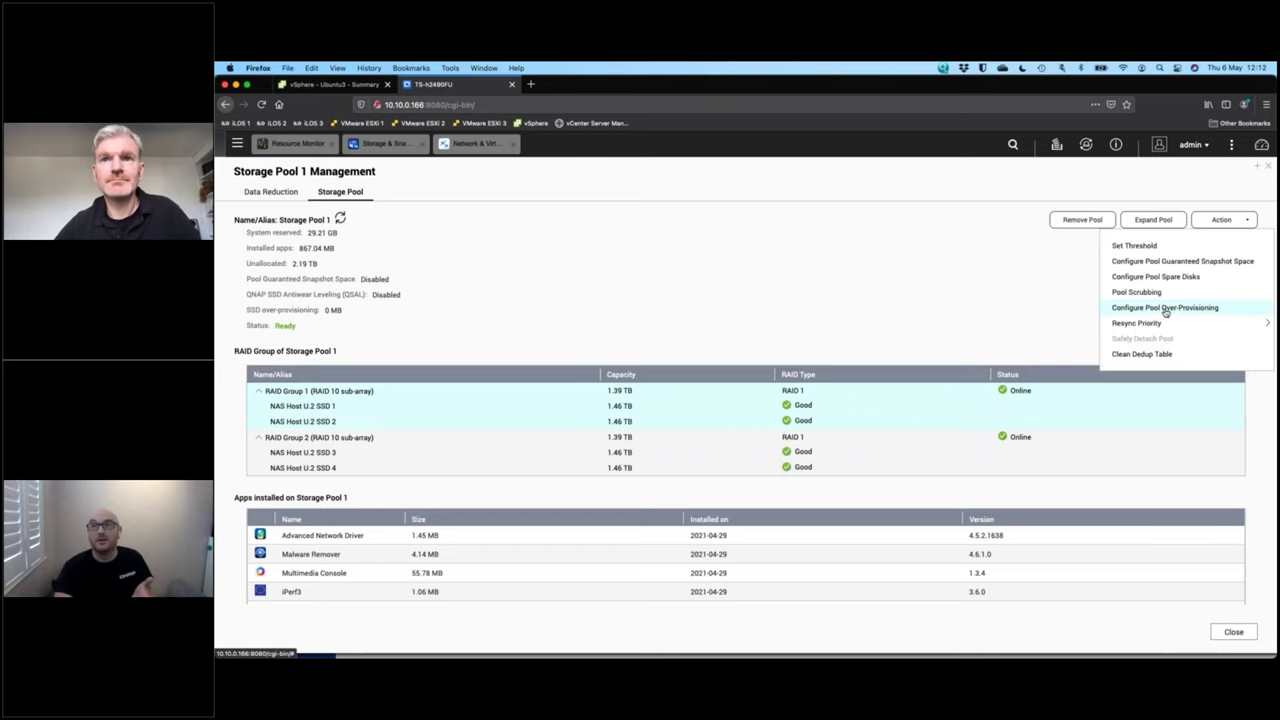
click(1165, 308)
click(598, 393)
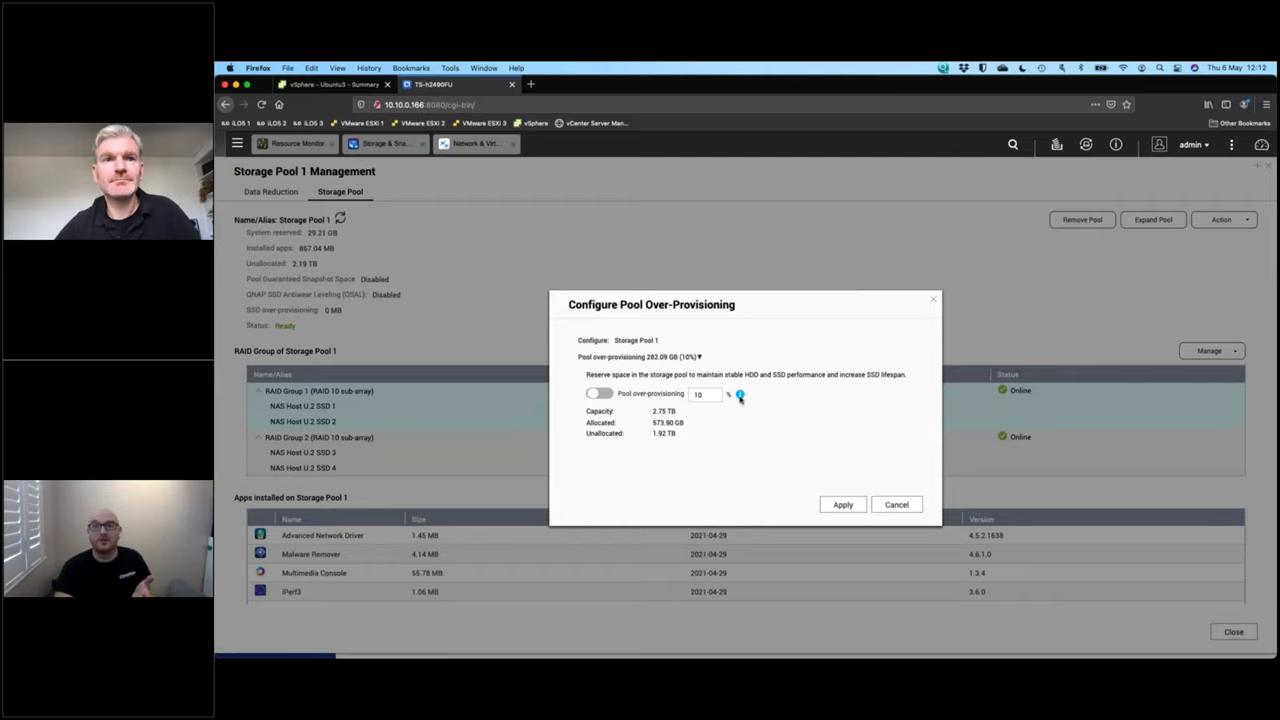
mouse_move(740, 398)
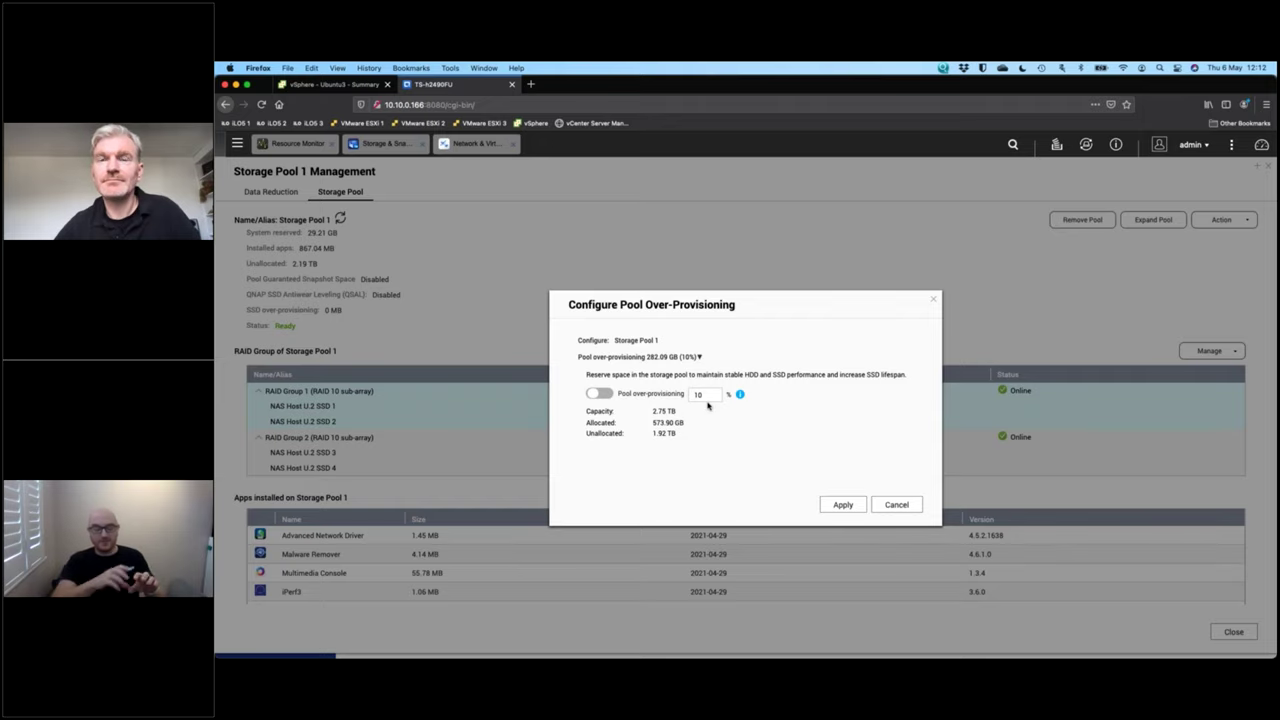
click(897, 505)
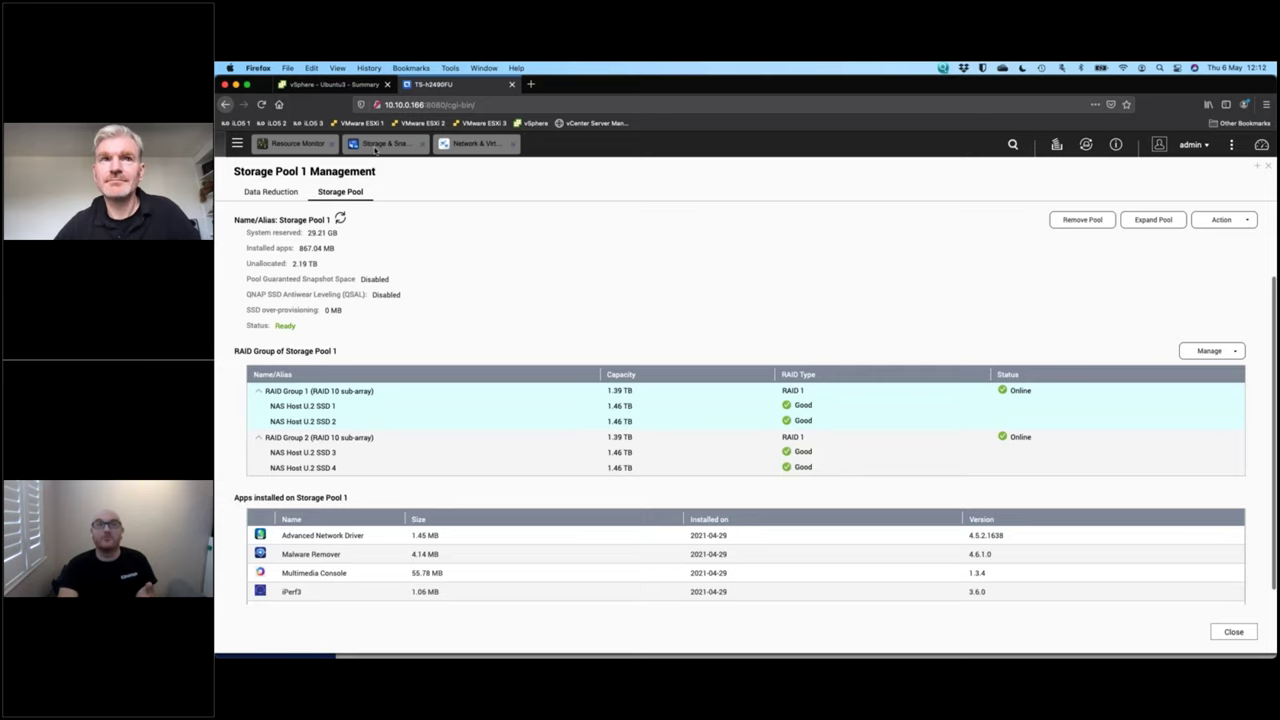
Leave Storage Pool 1 management and view the disk information for U.2 SSD 1 under Disks/VJBOD
click(1267, 166)
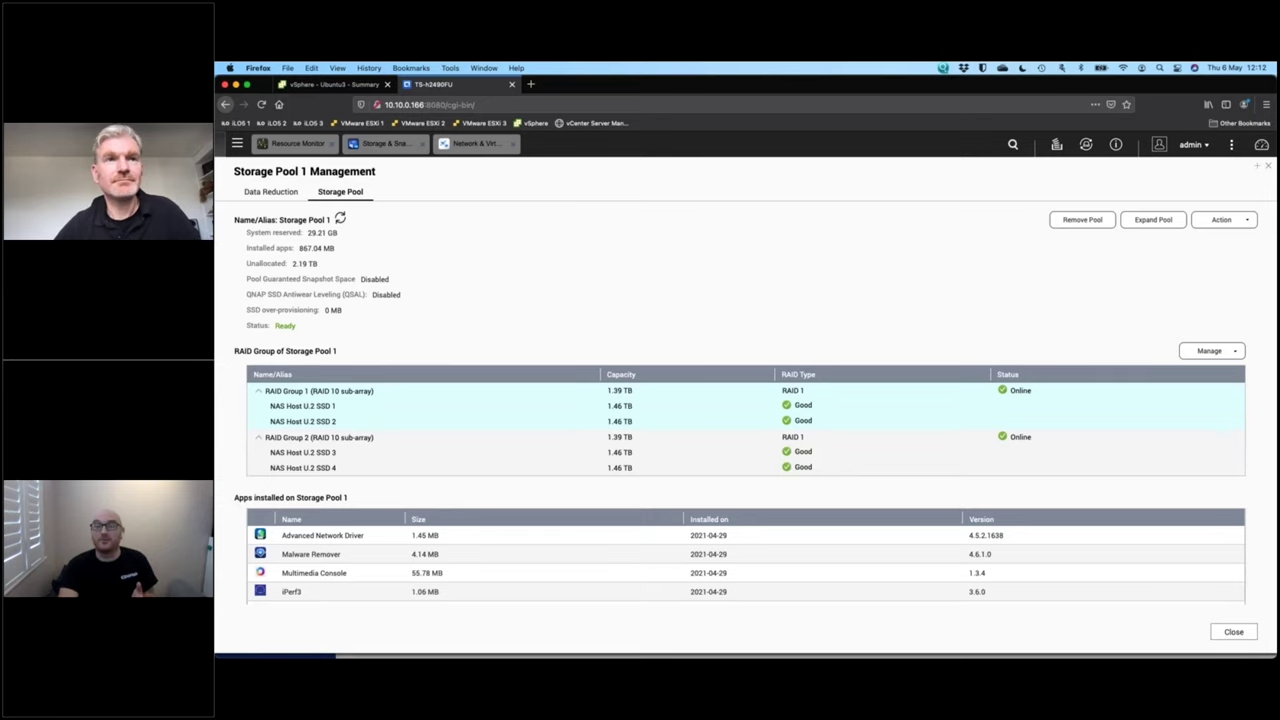
click(270, 291)
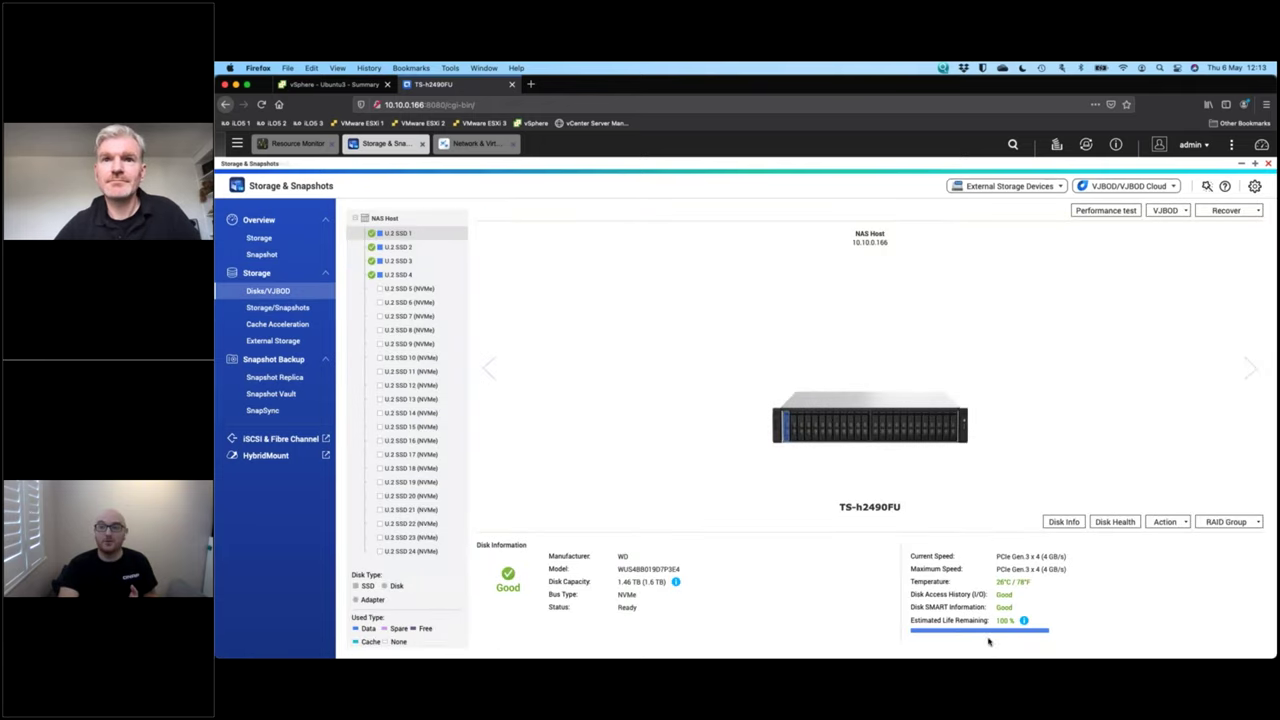